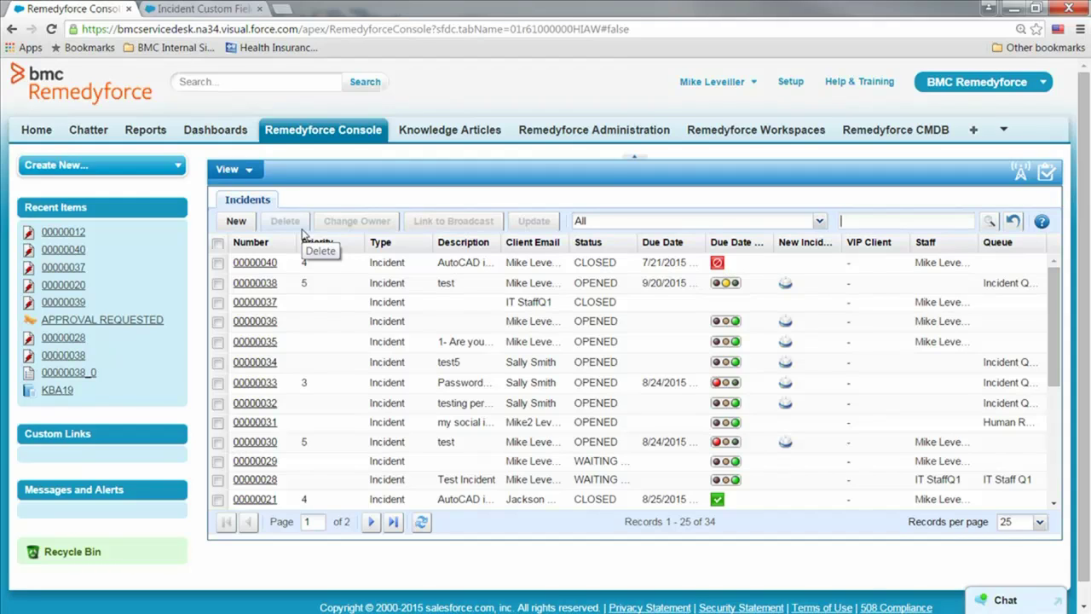
Review the Age in Days formula: closed minus opened date, else NOW() minus opened date
{"action": "left_click", "coordinate": [204, 9]}
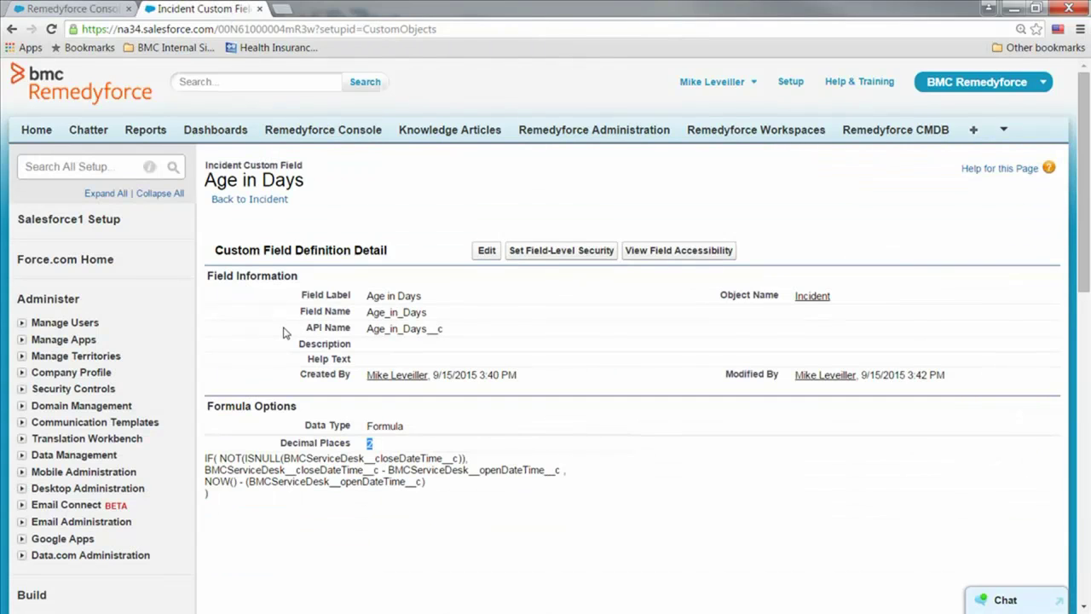
{"action": "left_click_drag", "start_coordinate": [205, 469], "coordinate": [560, 467]}
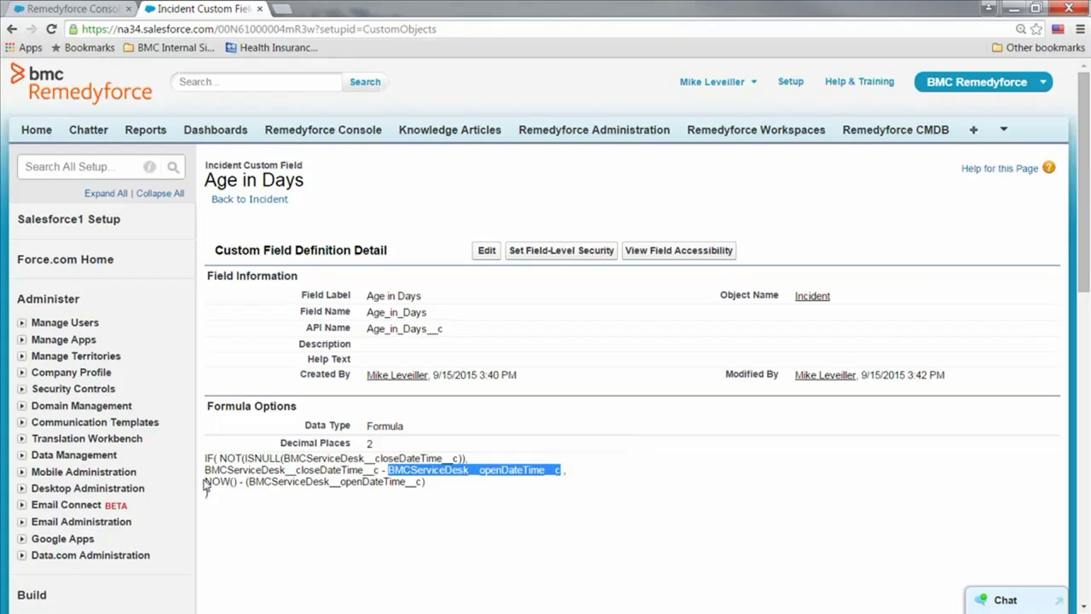
{"action": "left_click_drag", "start_coordinate": [206, 481], "coordinate": [236, 483]}
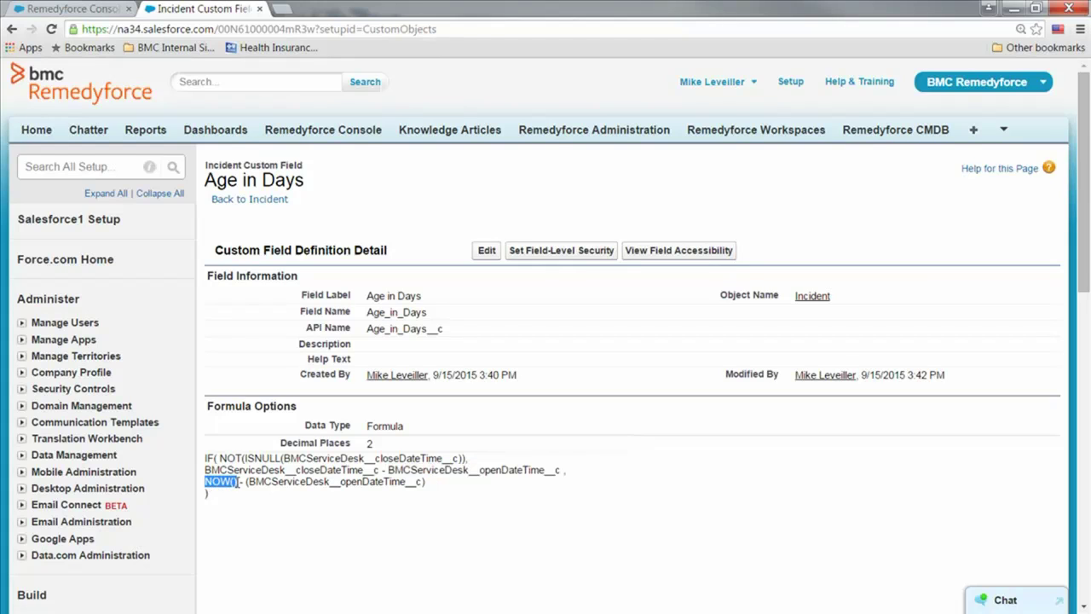
{"action": "left_click_drag", "start_coordinate": [250, 481], "coordinate": [432, 497]}
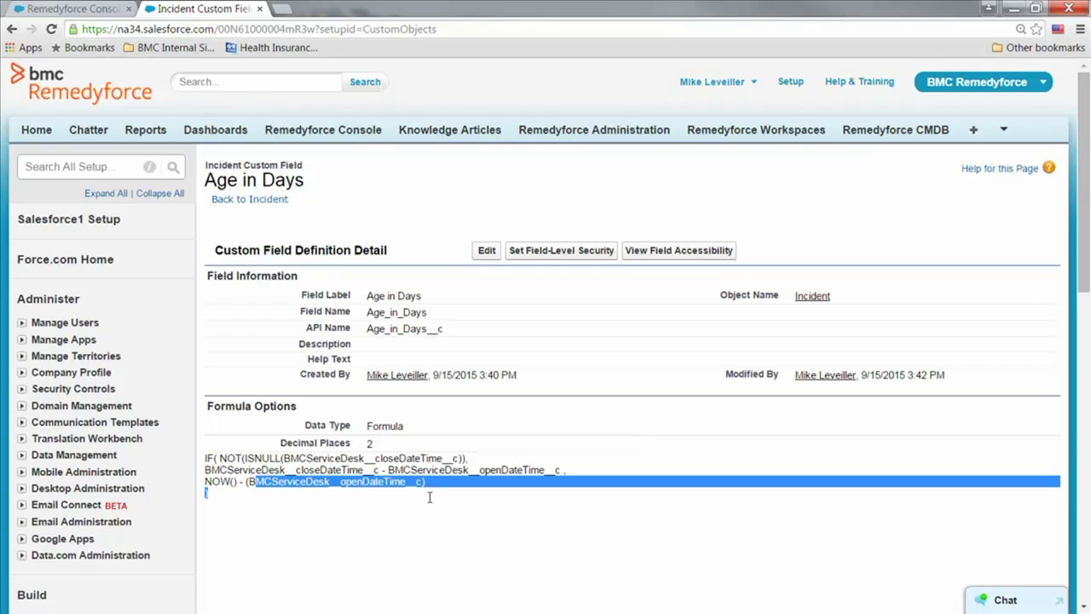
{"action": "left_click", "coordinate": [404, 509]}
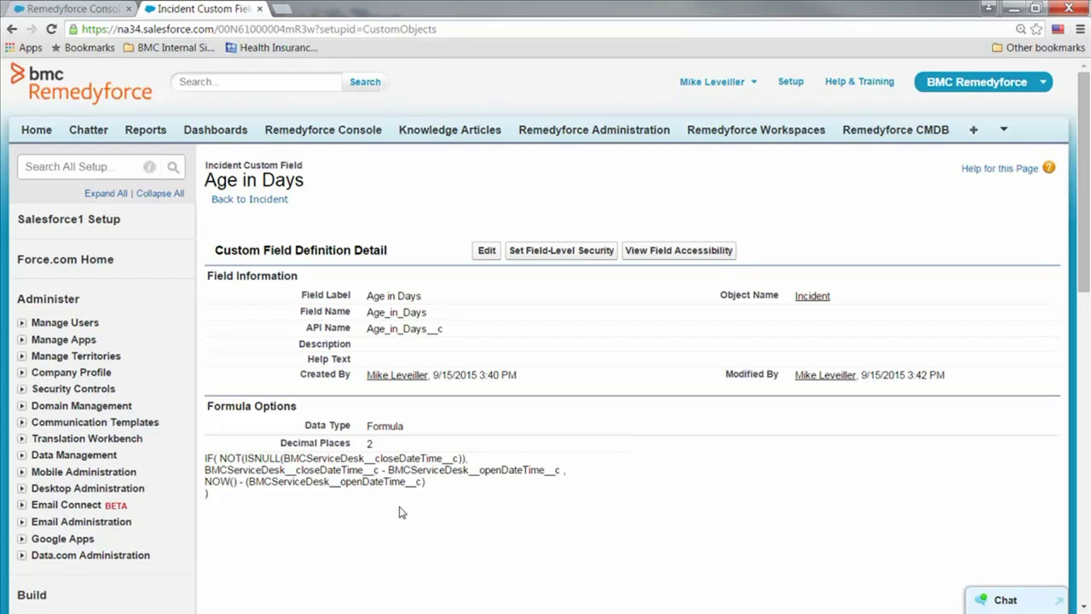
Create a new report from the Incidents report type, found by searching 'inciden'
{"action": "left_click", "coordinate": [158, 135]}
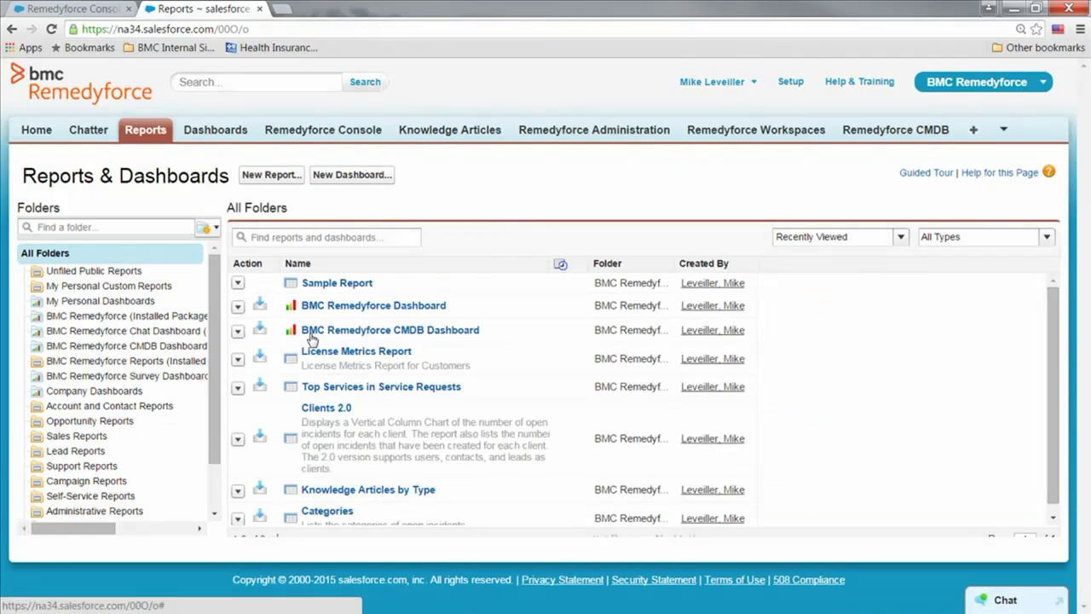
{"action": "left_click", "coordinate": [271, 175]}
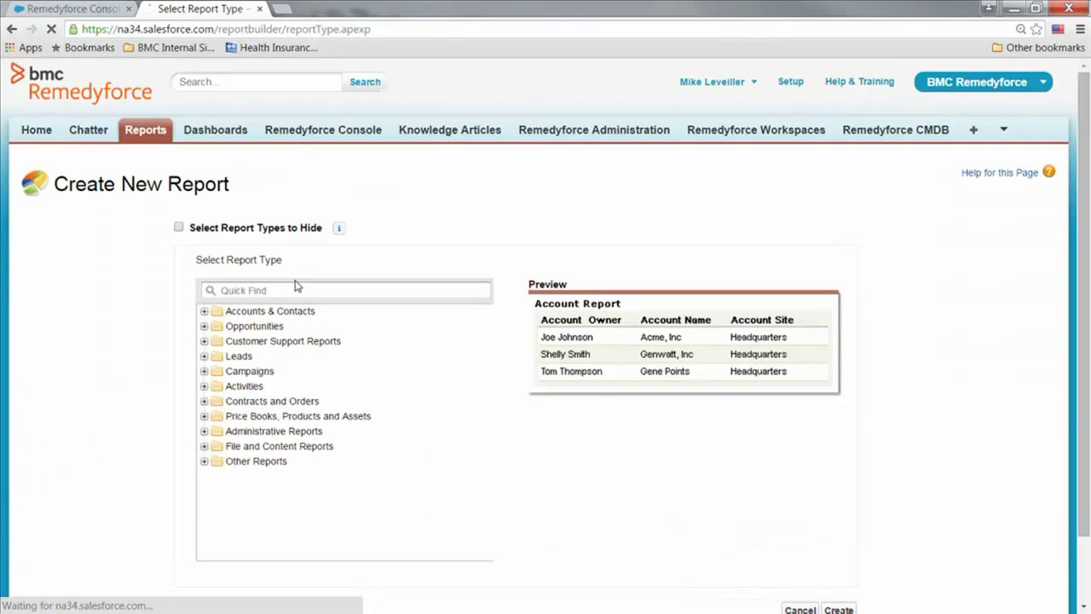
{"action": "left_click", "coordinate": [298, 290]}
{"action": "type", "text": "inc"}
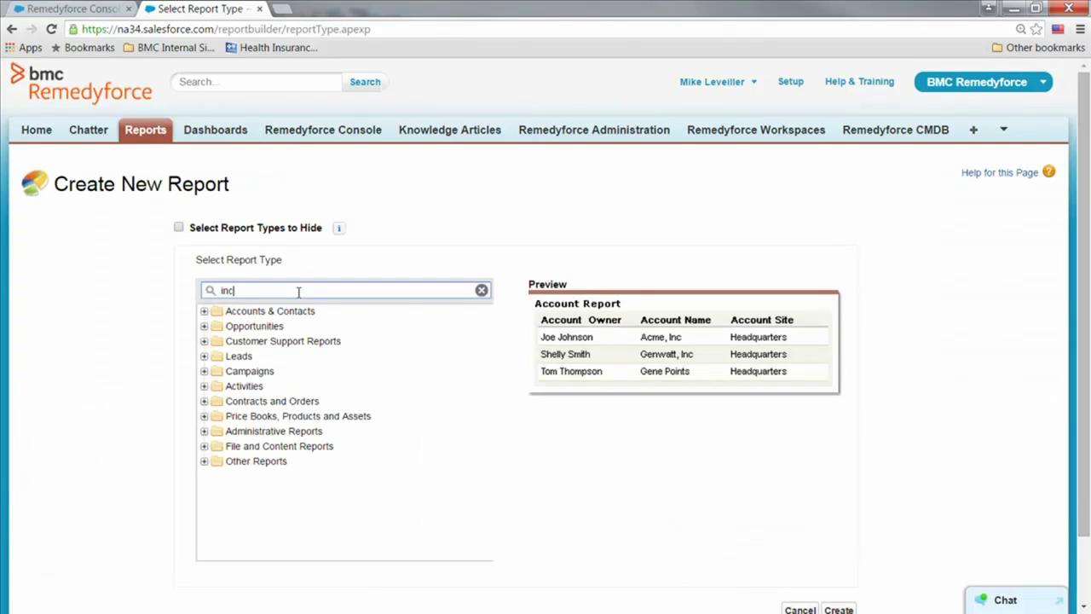
{"action": "type", "text": "iden"}
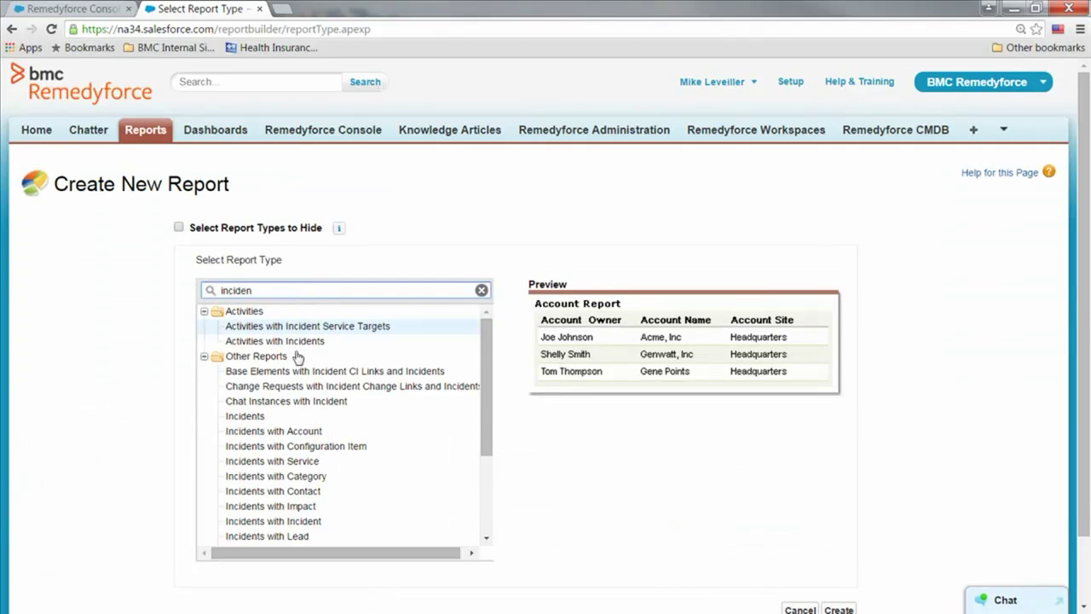
{"action": "left_click", "coordinate": [277, 417]}
{"action": "scroll", "coordinate": [730, 461], "scroll_direction": "down", "scroll_amount": 1}
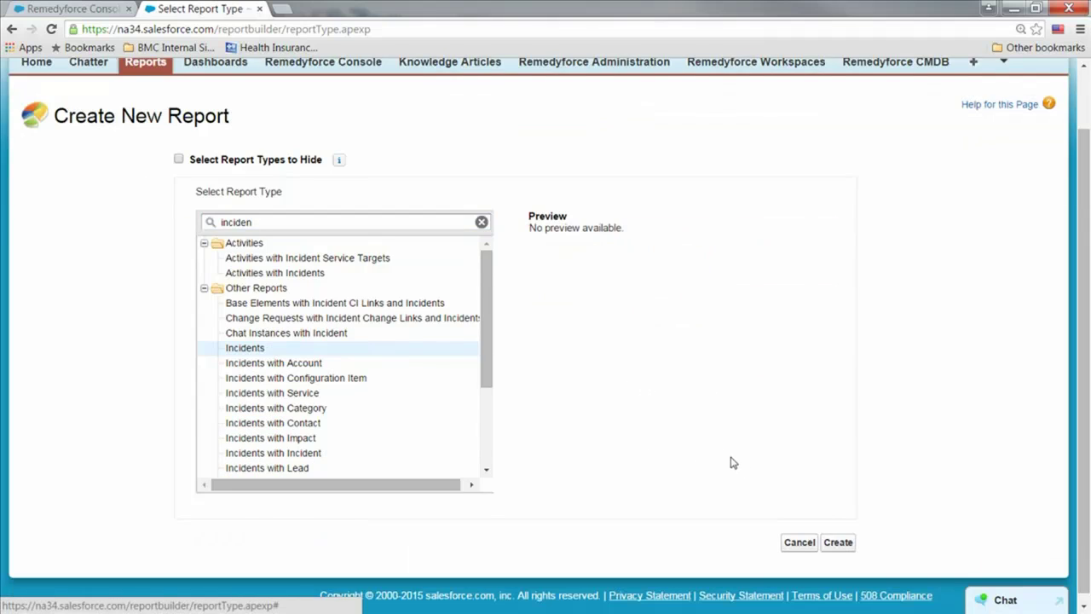
{"action": "left_click", "coordinate": [837, 544]}
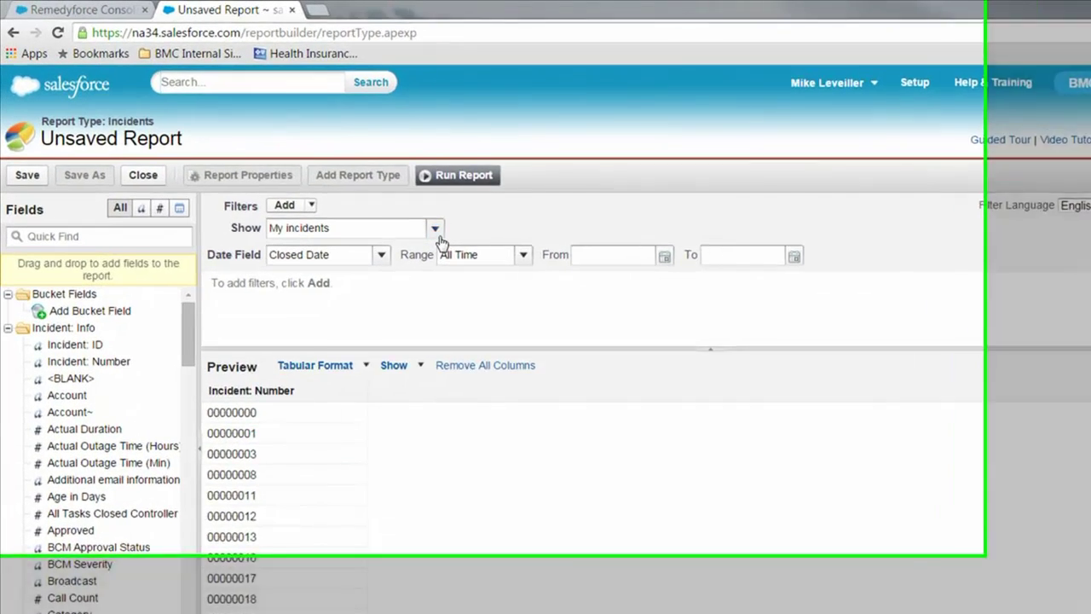
Filter the report to show all incidents in the Current FQ date range
{"action": "left_click", "coordinate": [436, 230]}
{"action": "left_click", "coordinate": [346, 318]}
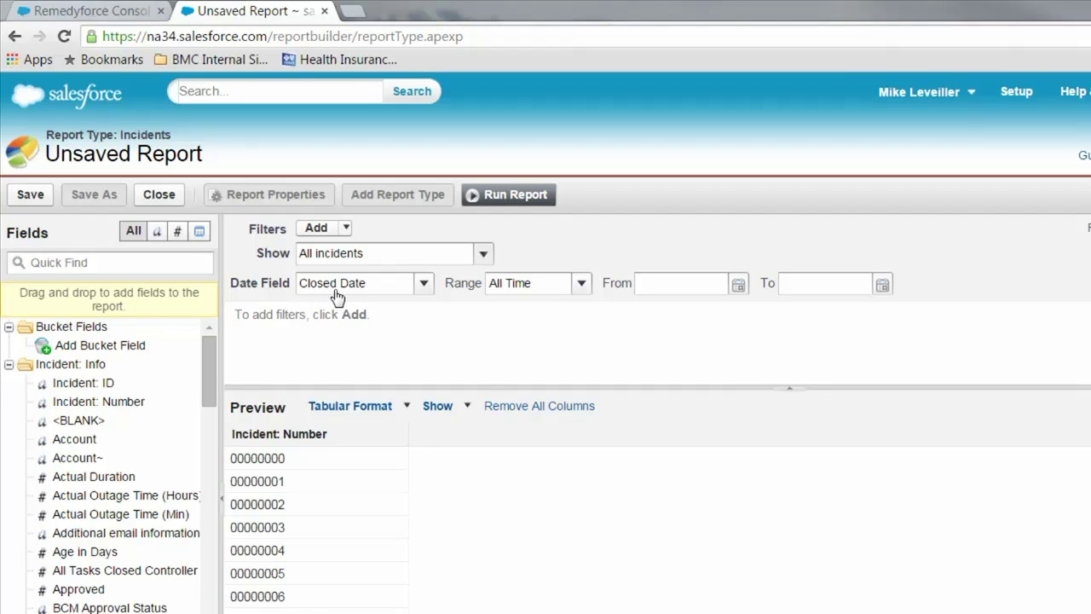
{"action": "left_click", "coordinate": [580, 284]}
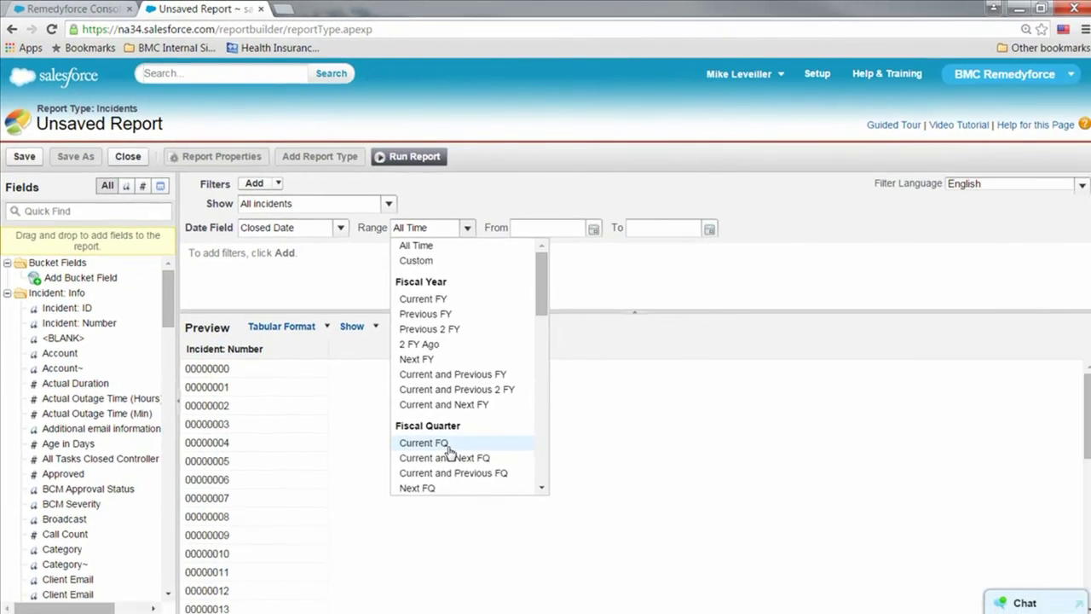
{"action": "left_click", "coordinate": [555, 553]}
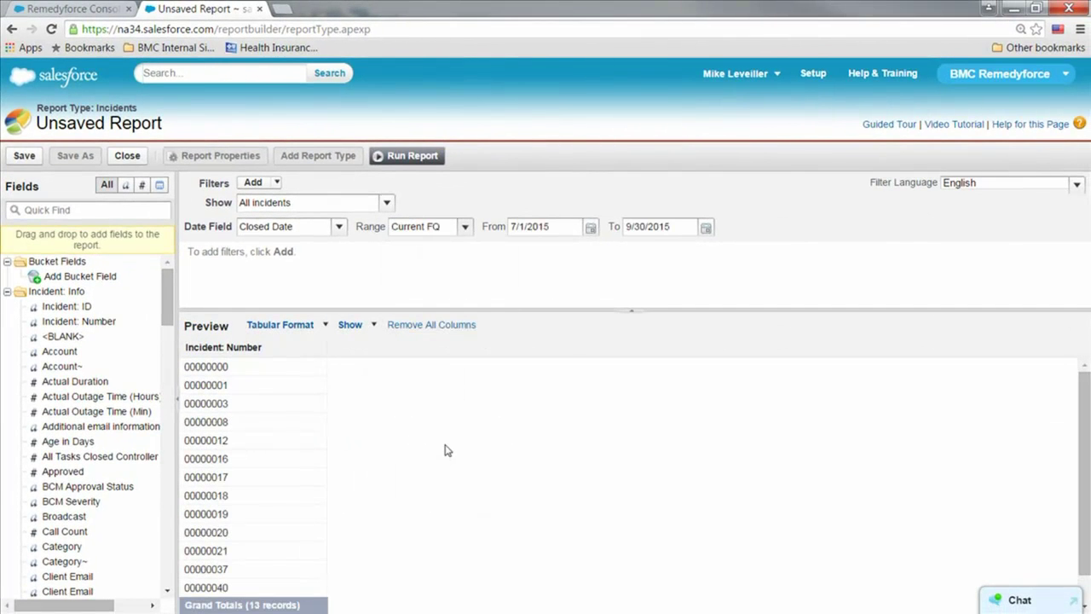
Add Opened Date and Closed Date as report columns
{"action": "left_click", "coordinate": [66, 212]}
{"action": "type", "text": "open"}
{"action": "double_click", "coordinate": [98, 278]}
{"action": "double_click", "coordinate": [43, 209]}
{"action": "type", "text": "closed"}
{"action": "double_click", "coordinate": [45, 324]}
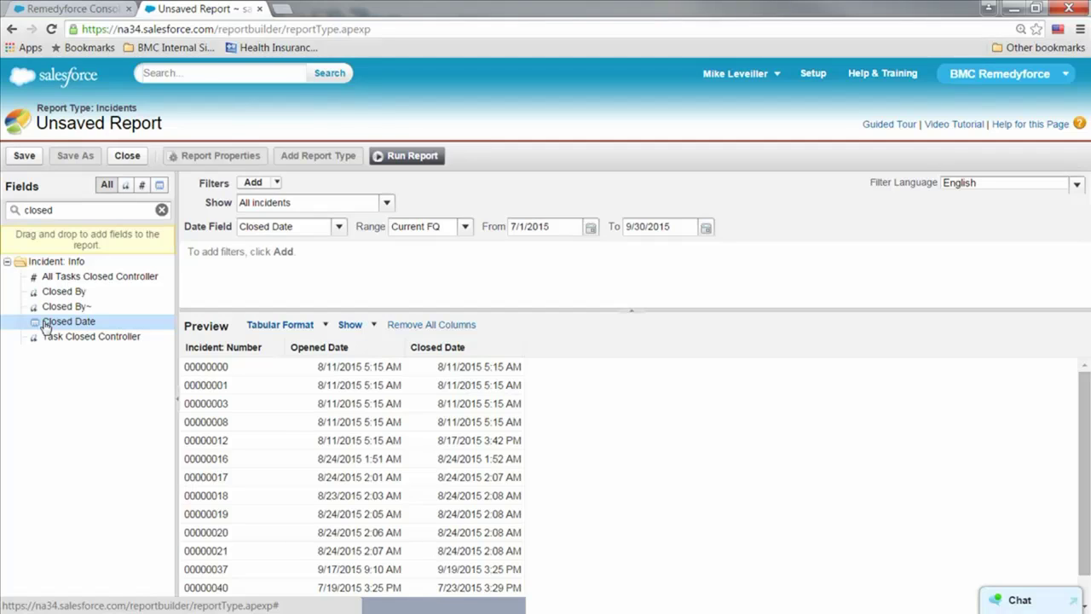
Switch to Matrix format with rows grouped by Opened Date and columns by Closed Date
{"action": "left_click", "coordinate": [322, 325]}
{"action": "left_click", "coordinate": [304, 394]}
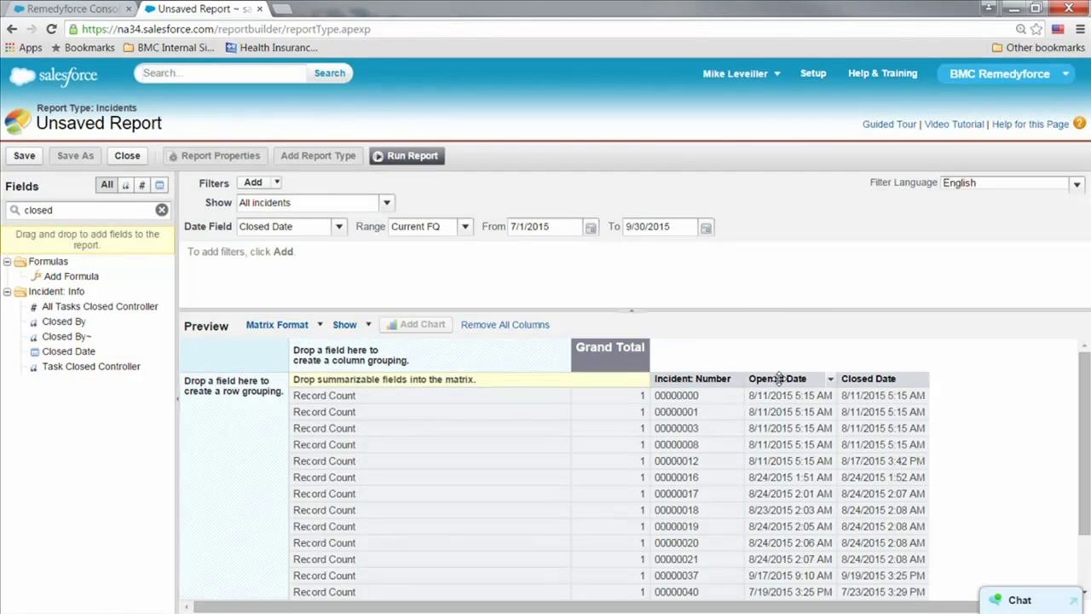
{"action": "left_click_drag", "start_coordinate": [778, 378], "coordinate": [230, 420]}
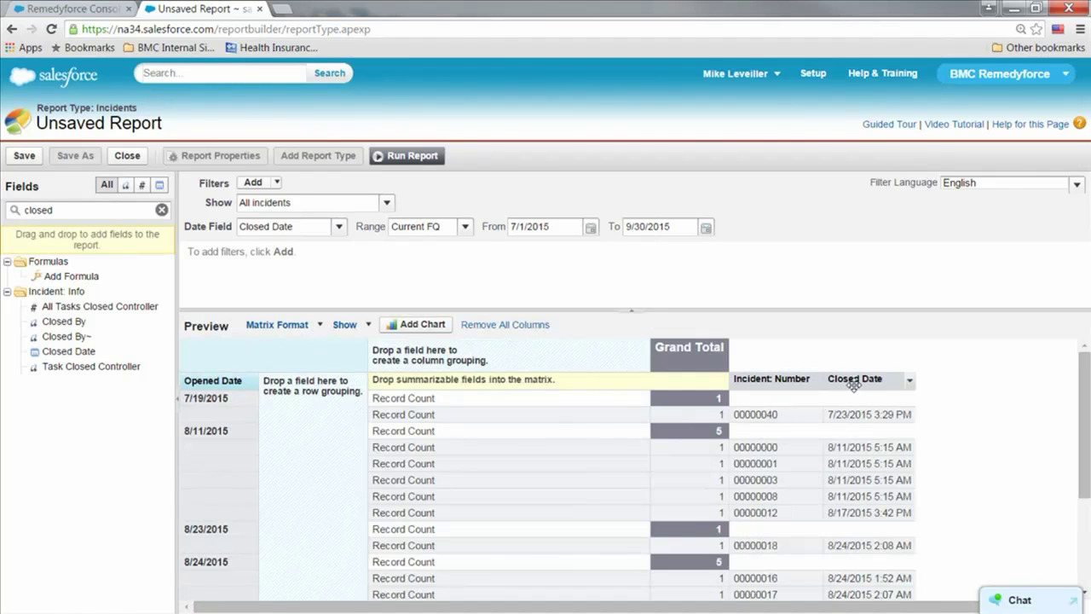
{"action": "left_click_drag", "start_coordinate": [853, 385], "coordinate": [445, 362]}
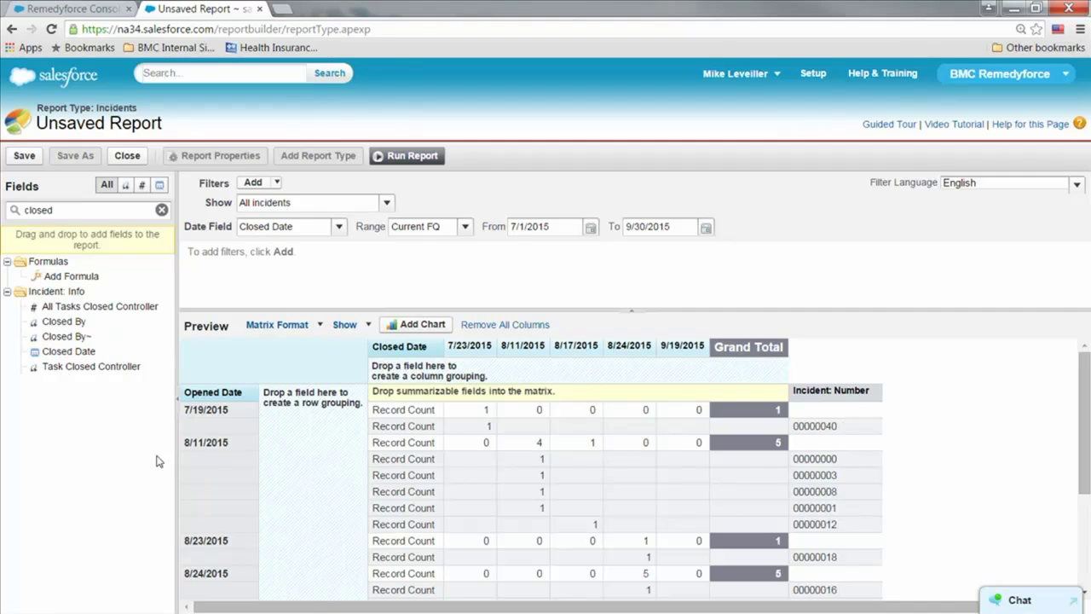
Group both Opened Date and Closed Date by Calendar Month
{"action": "mouse_move", "coordinate": [232, 394]}
{"action": "left_click", "coordinate": [252, 394]}
{"action": "mouse_move", "coordinate": [294, 469]}
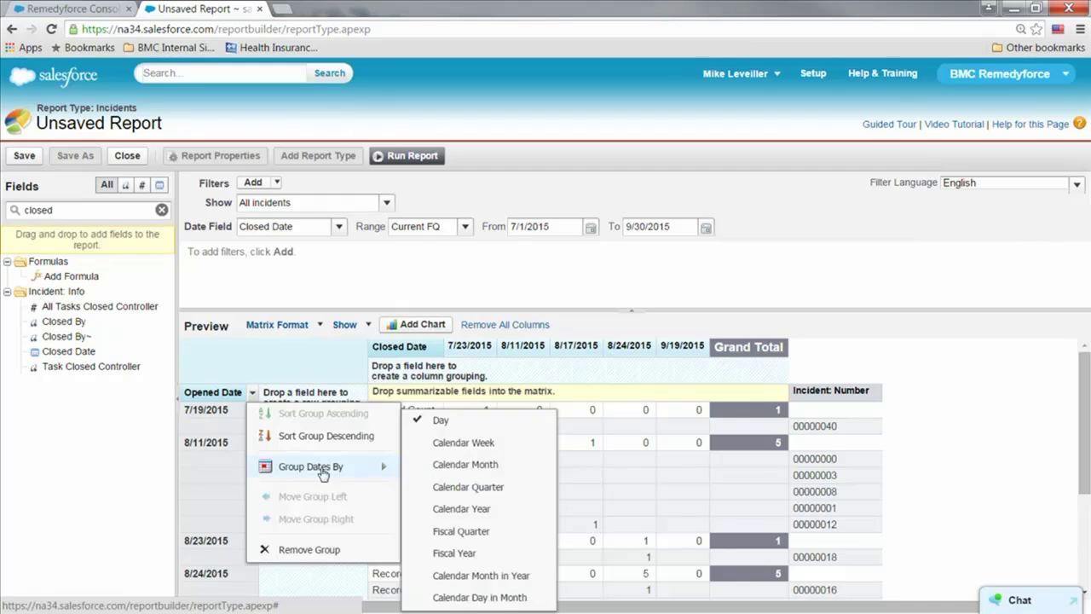
{"action": "left_click", "coordinate": [461, 468]}
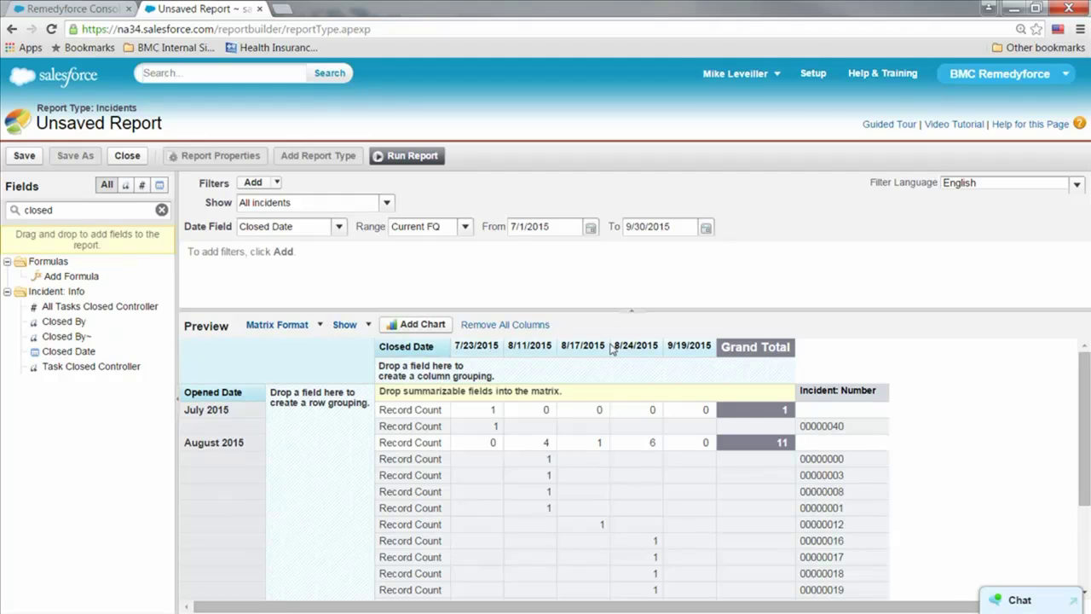
{"action": "left_click", "coordinate": [445, 348]}
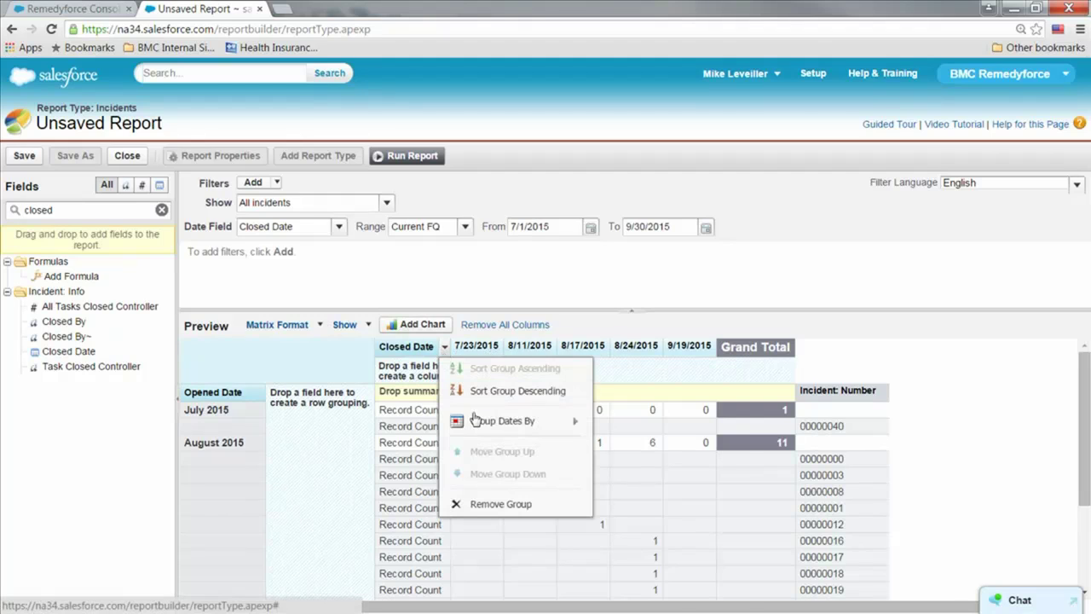
{"action": "mouse_move", "coordinate": [479, 421]}
{"action": "left_click", "coordinate": [642, 471]}
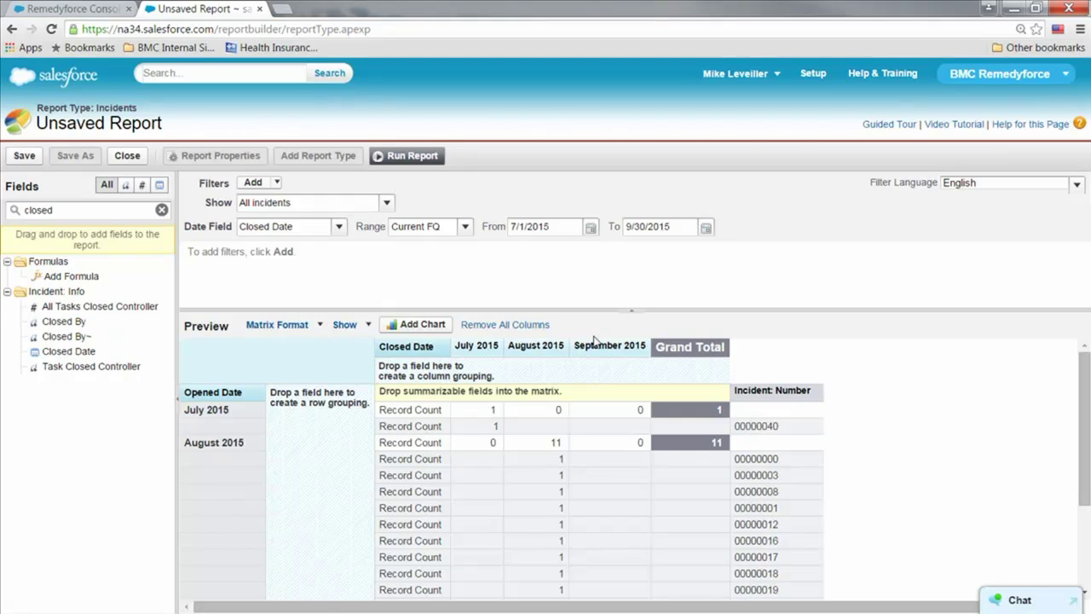
Add Age in Days to the matrix, summarized as an Average
{"action": "left_click_drag", "start_coordinate": [6, 209], "coordinate": [54, 210]}
{"action": "type", "text": "age"}
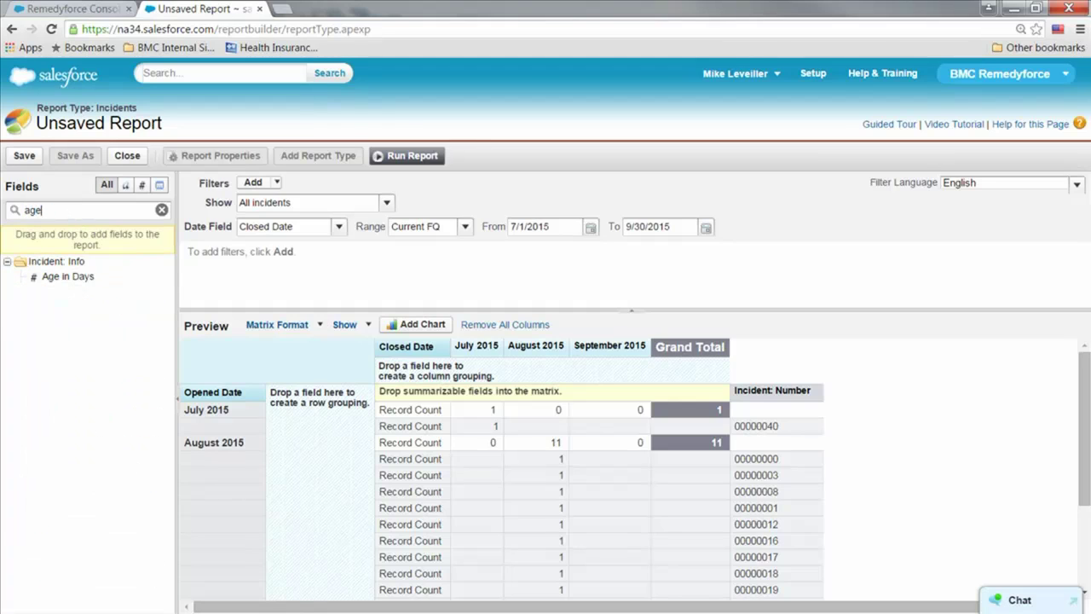
{"action": "left_click_drag", "start_coordinate": [83, 278], "coordinate": [511, 458]}
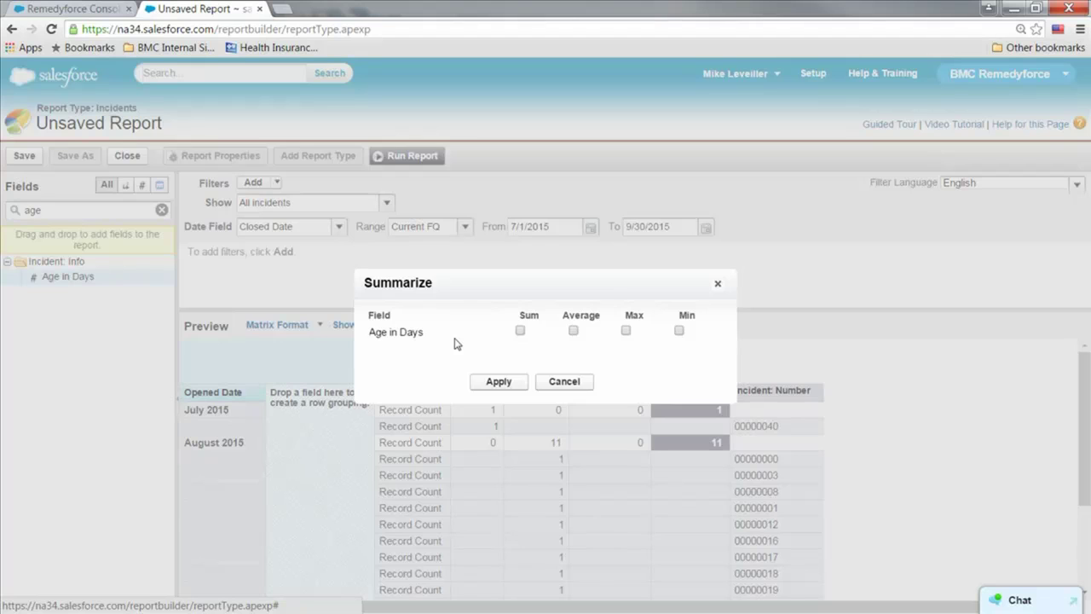
{"action": "left_click", "coordinate": [573, 331]}
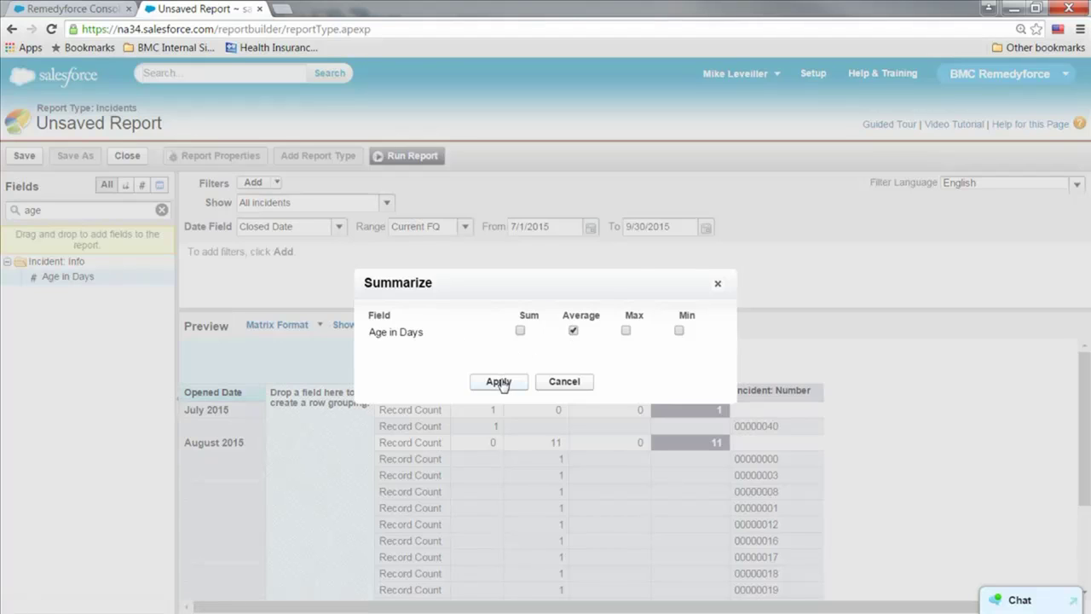
{"action": "left_click", "coordinate": [499, 381]}
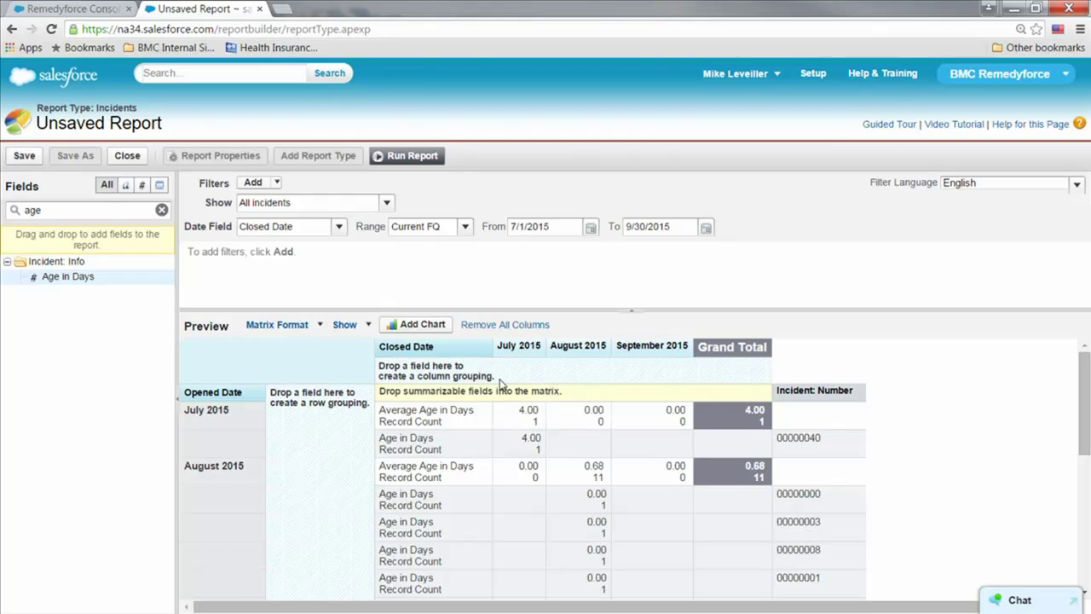
{"action": "left_click", "coordinate": [367, 328]}
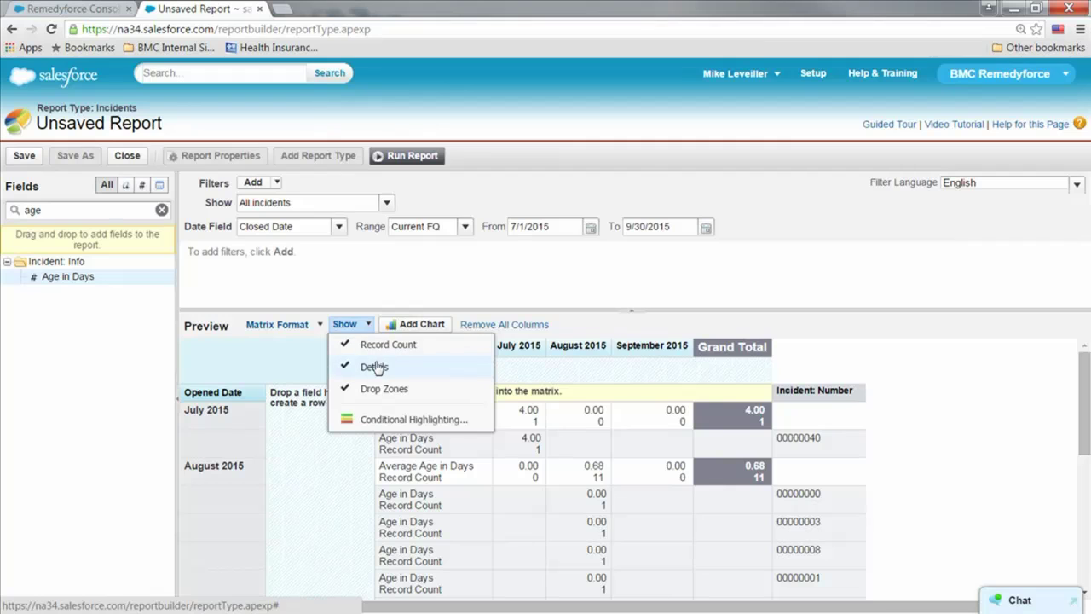
Hide the incident detail rows and run the report
{"action": "left_click", "coordinate": [346, 367]}
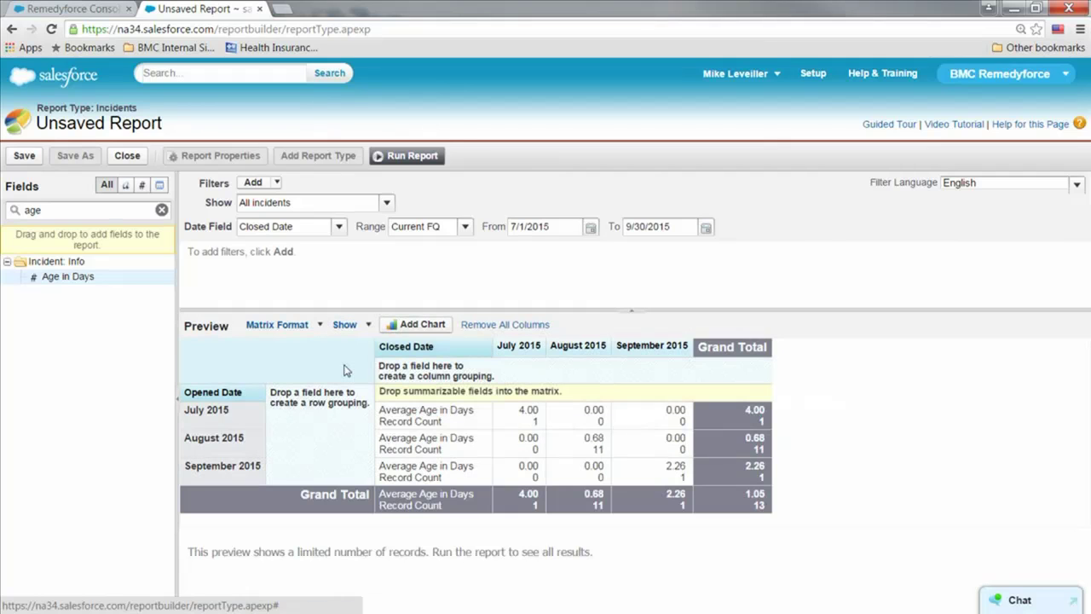
{"action": "left_click", "coordinate": [405, 156]}
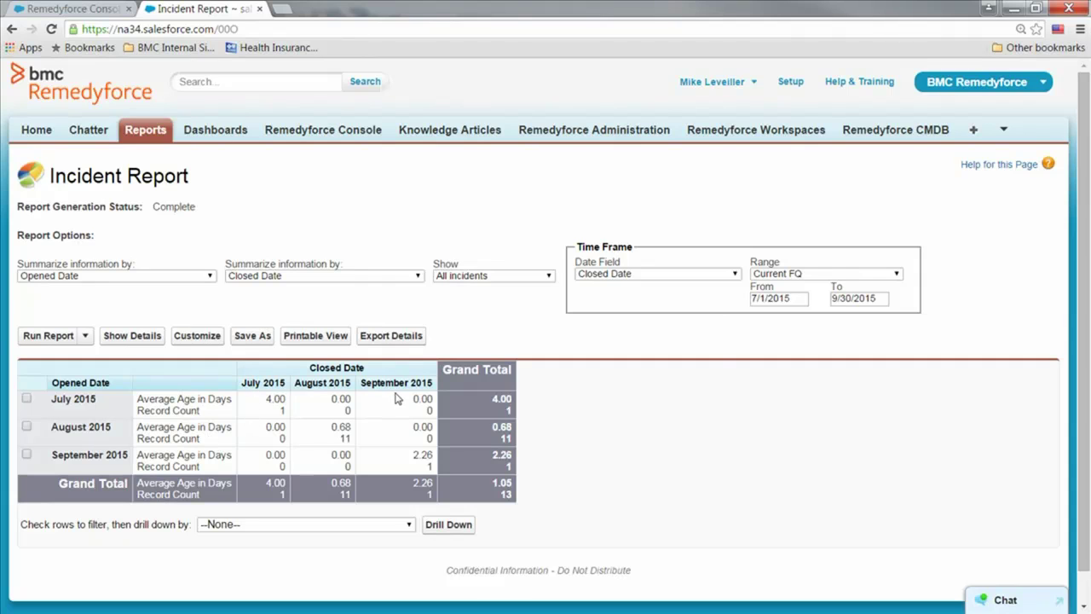
Save As 'Trending Report 3' in the BMC Remedyforce Reports folder and return to results
{"action": "left_click", "coordinate": [246, 340]}
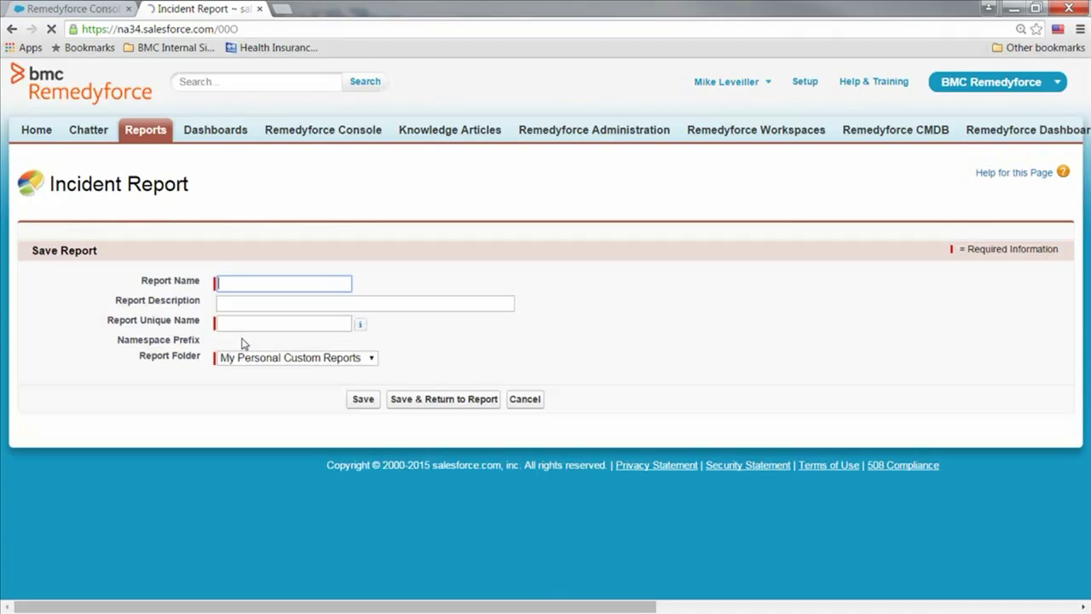
{"action": "type", "text": "Trendin"}
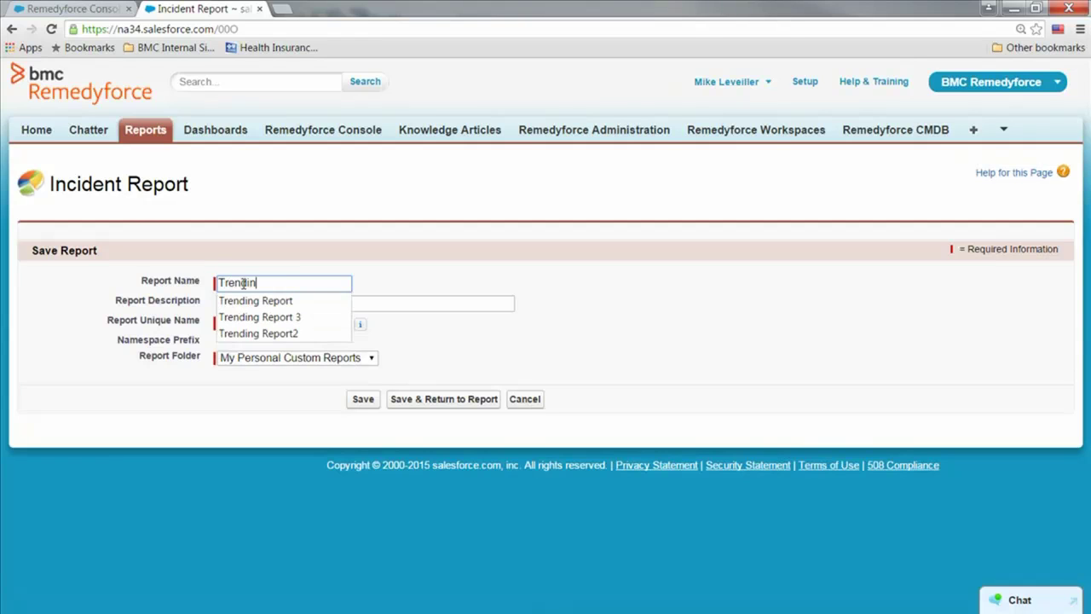
{"action": "type", "text": "g Report 3"}
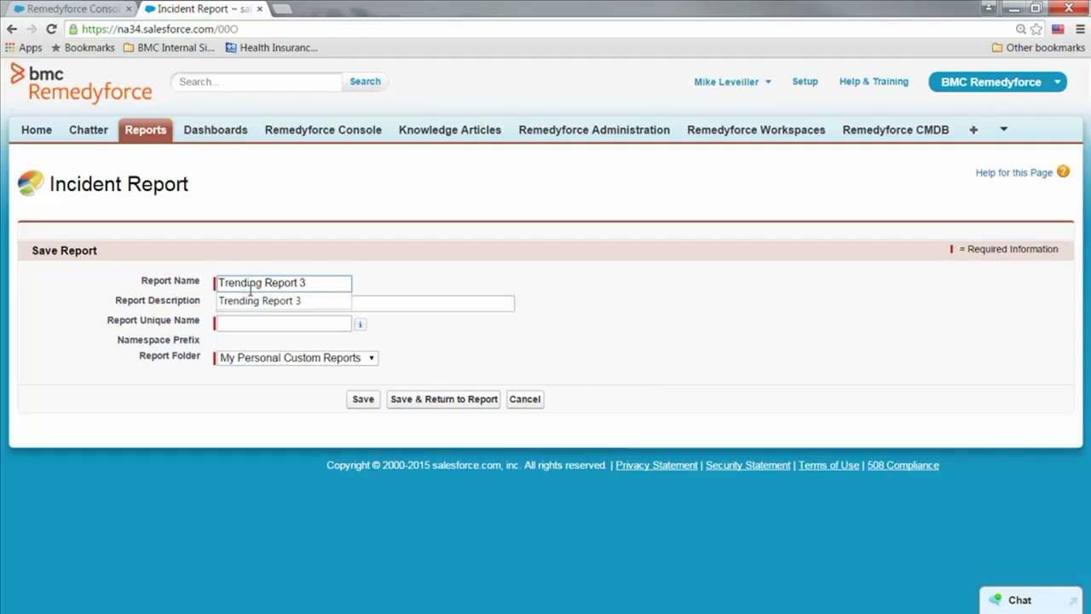
{"action": "left_click", "coordinate": [264, 301]}
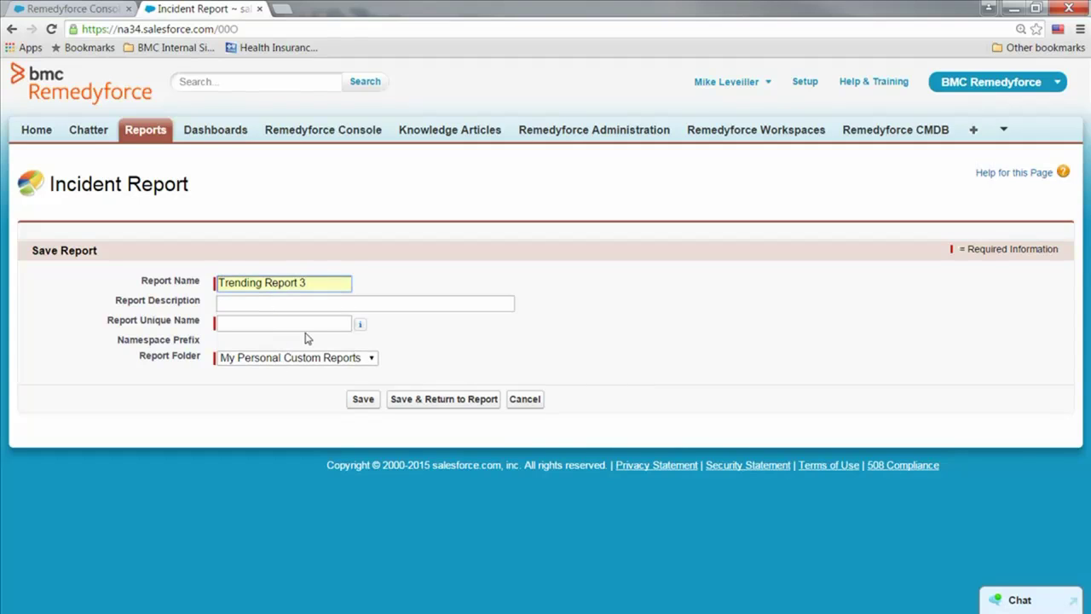
{"action": "left_click", "coordinate": [290, 358]}
{"action": "left_click", "coordinate": [281, 401]}
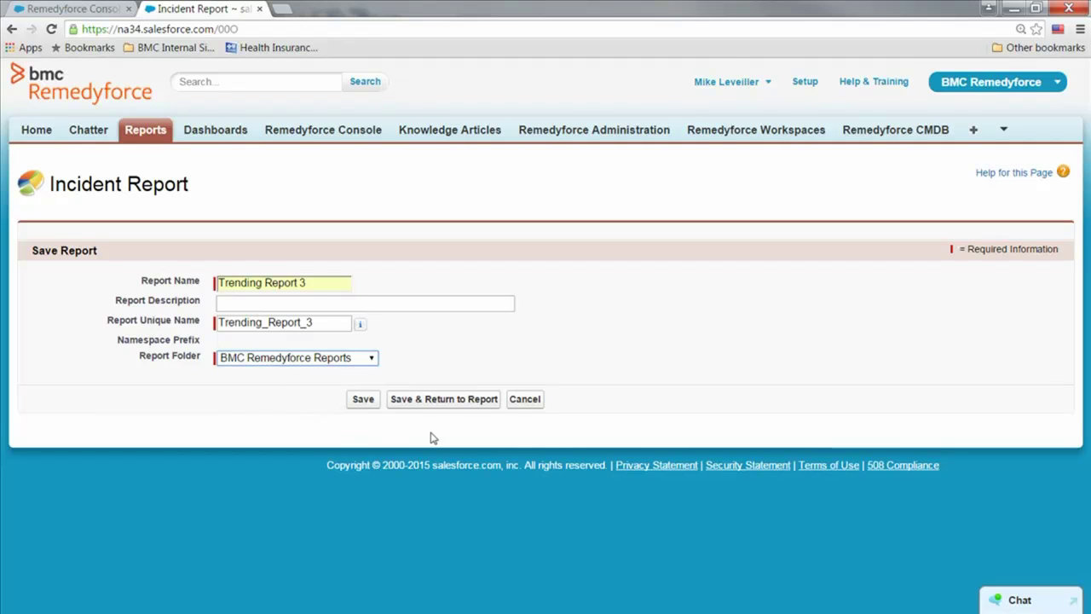
{"action": "left_click", "coordinate": [431, 402]}
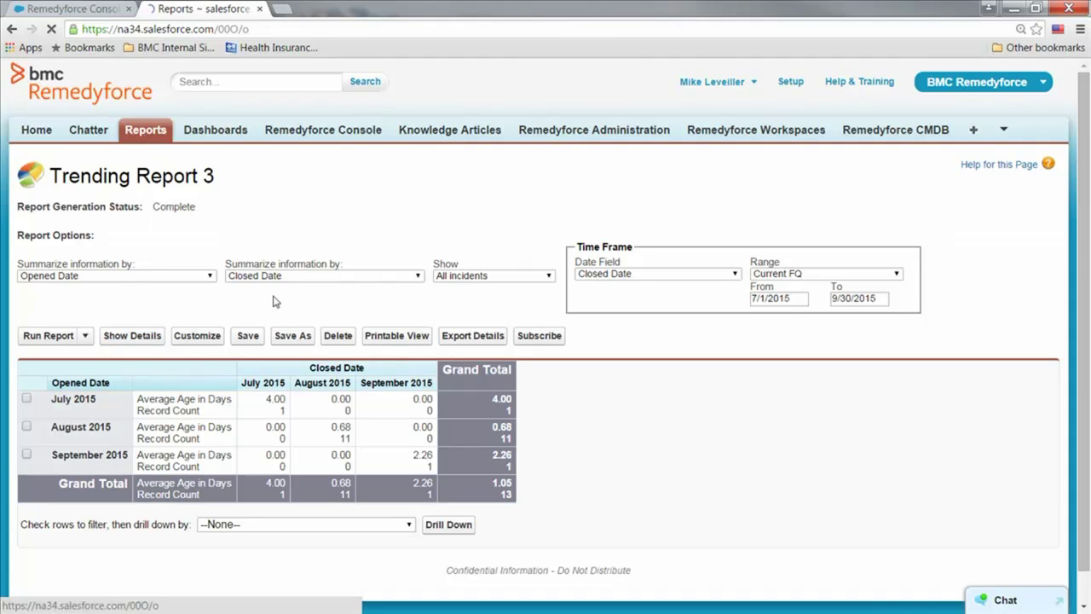
Go back to the Reports & Dashboards list via the Reports tab
{"action": "left_click", "coordinate": [147, 133]}
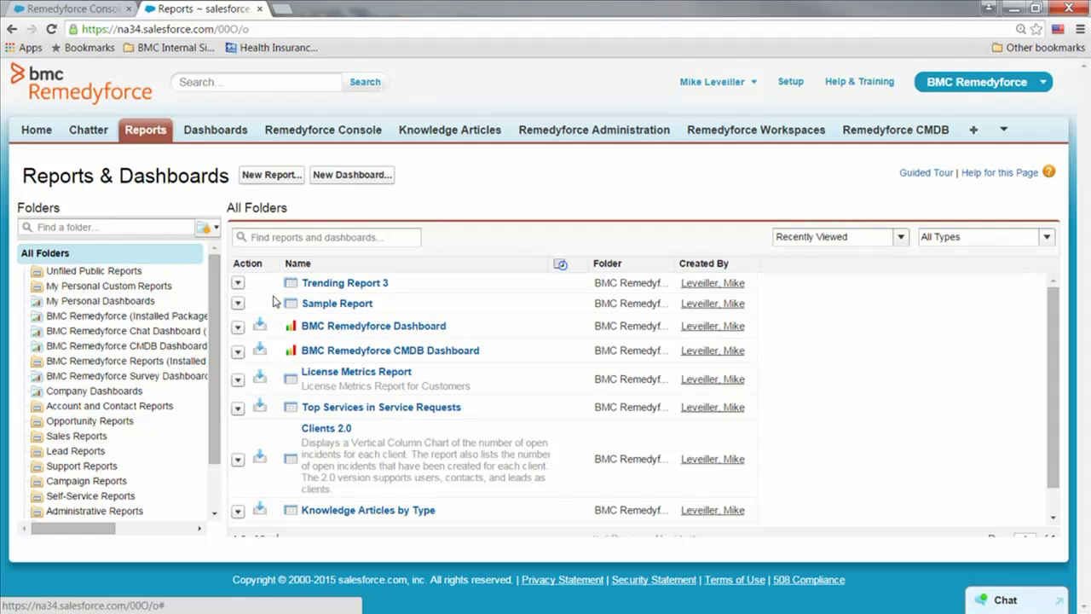
Create a new dashboard with a Vertical Bar Chart in column one, sourced from Trending Report 3
{"action": "left_click", "coordinate": [352, 175]}
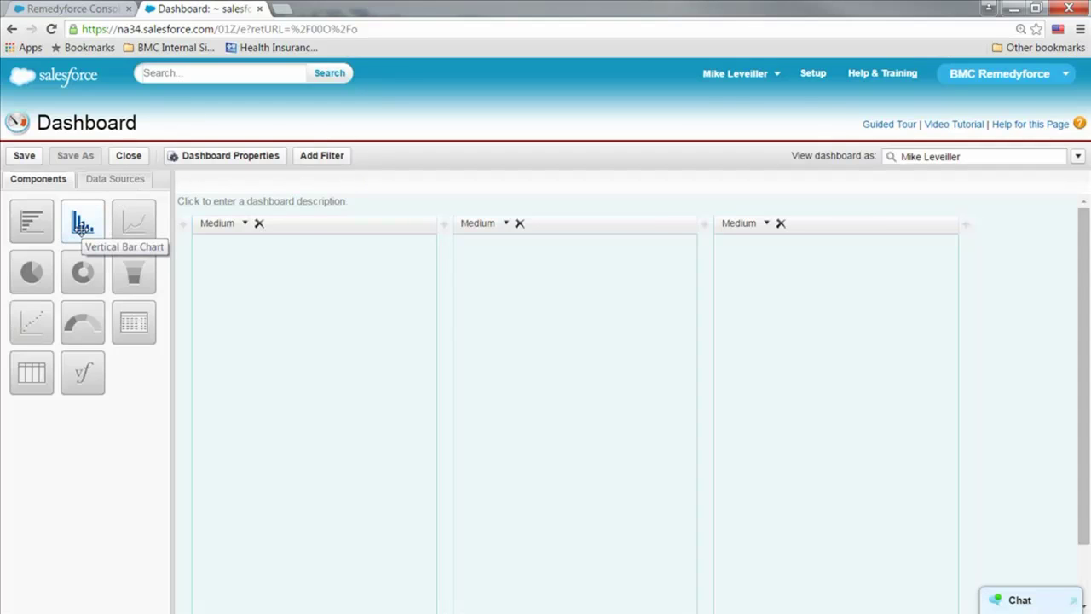
{"action": "left_click_drag", "start_coordinate": [81, 228], "coordinate": [254, 323]}
{"action": "left_click", "coordinate": [111, 182]}
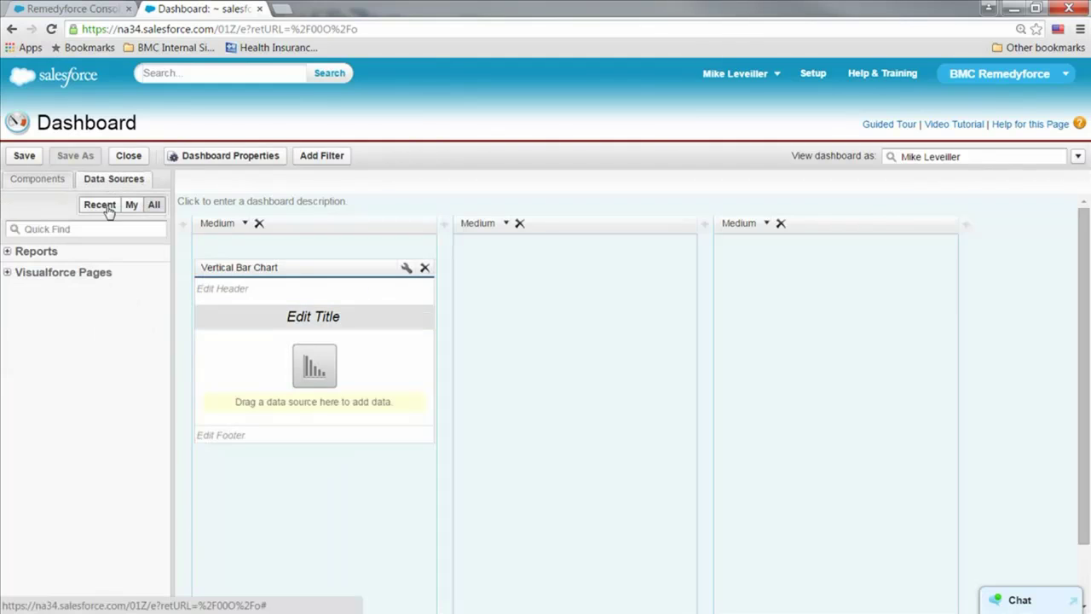
{"action": "left_click", "coordinate": [8, 251]}
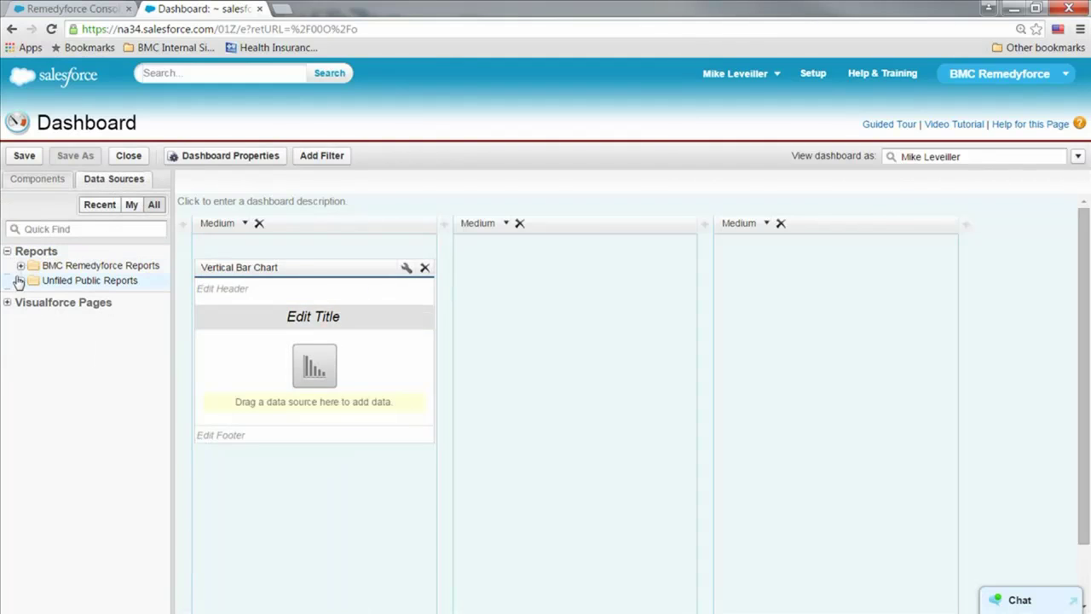
{"action": "left_click", "coordinate": [20, 265]}
{"action": "scroll", "coordinate": [95, 409], "scroll_direction": "down", "scroll_amount": 10}
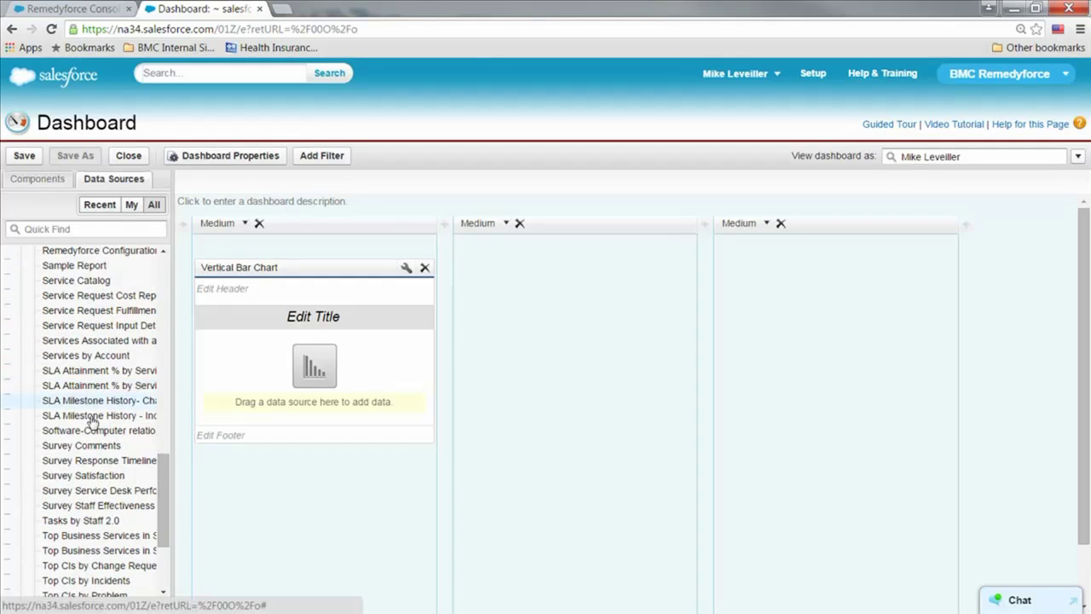
{"action": "left_click_drag", "start_coordinate": [85, 556], "coordinate": [253, 435]}
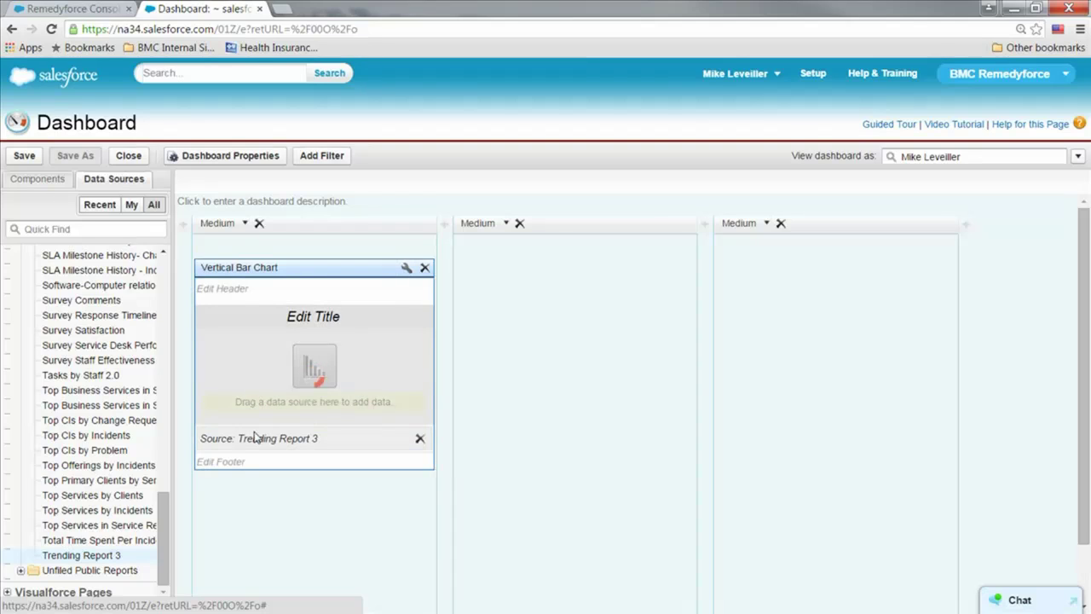
Give the chart the header 'Current Quarter' and the title 'Closed Incidents with Avg Age'
{"action": "left_click", "coordinate": [253, 289]}
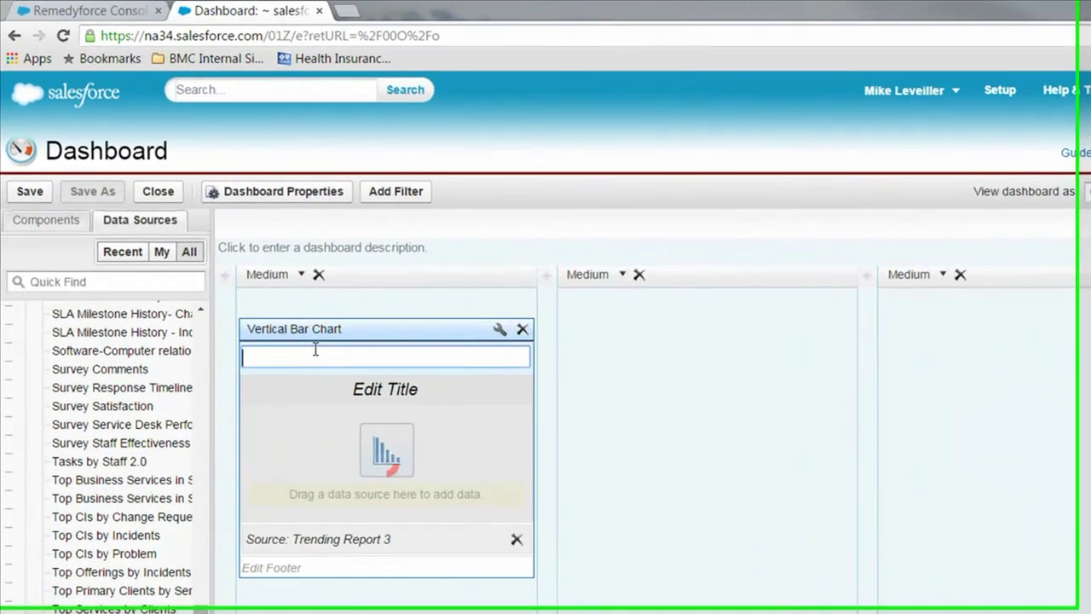
{"action": "type", "text": "Curren"}
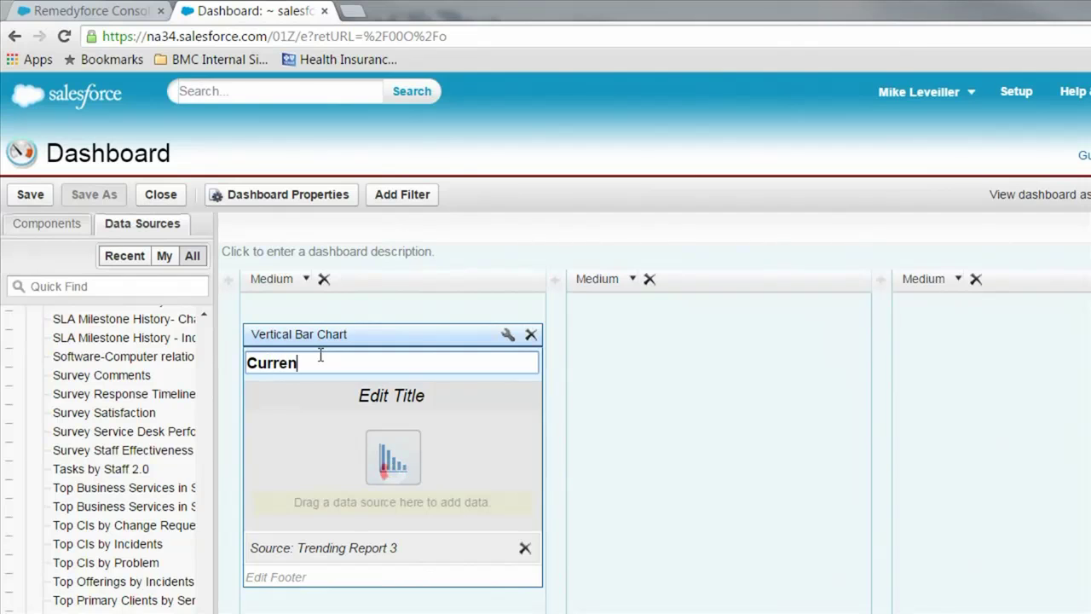
{"action": "type", "text": "t Quesrter"}
{"action": "key", "text": "BackSpace"}
{"action": "key", "text": "BackSpace"}
{"action": "key", "text": "BackSpace"}
{"action": "key", "text": "BackSpace"}
{"action": "key", "text": "BackSpace"}
{"action": "key", "text": "BackSpace"}
{"action": "type", "text": "arter"}
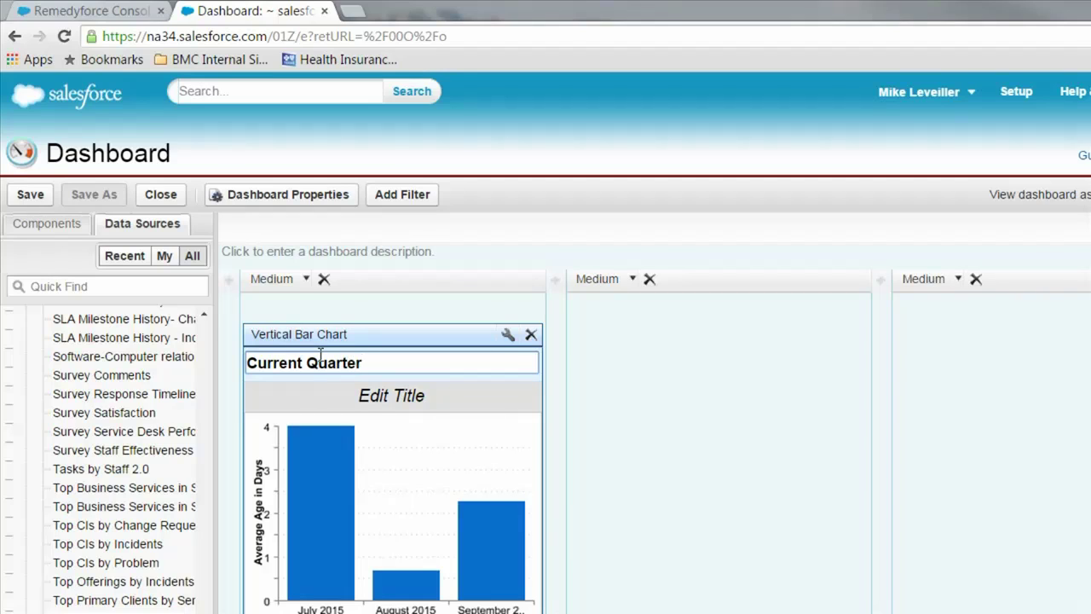
{"action": "left_click", "coordinate": [391, 399]}
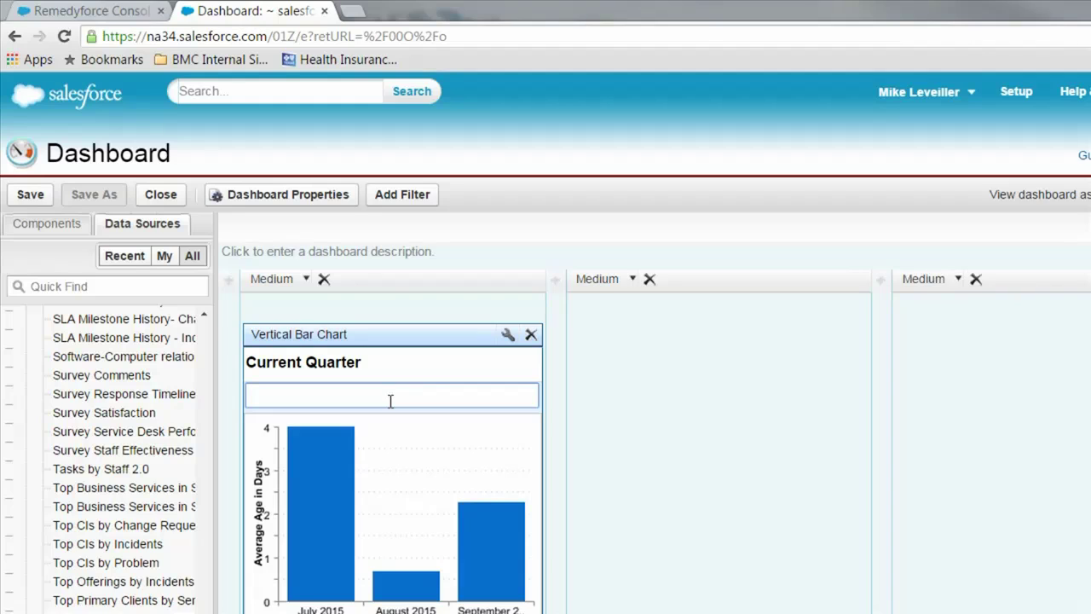
{"action": "type", "text": "Closed Incidents with Avg Age"}
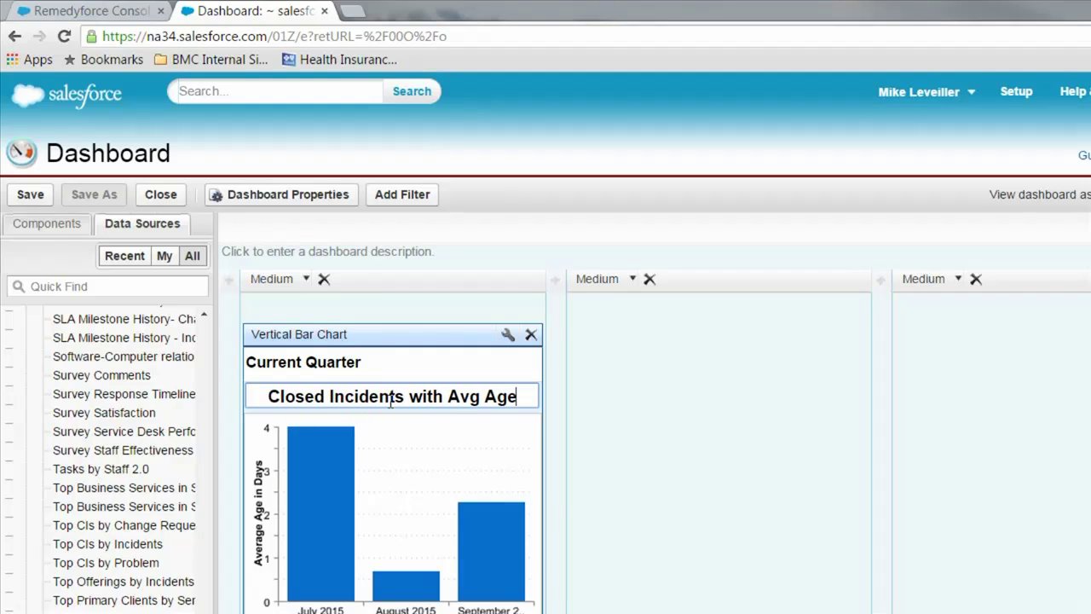
{"action": "left_click", "coordinate": [418, 333]}
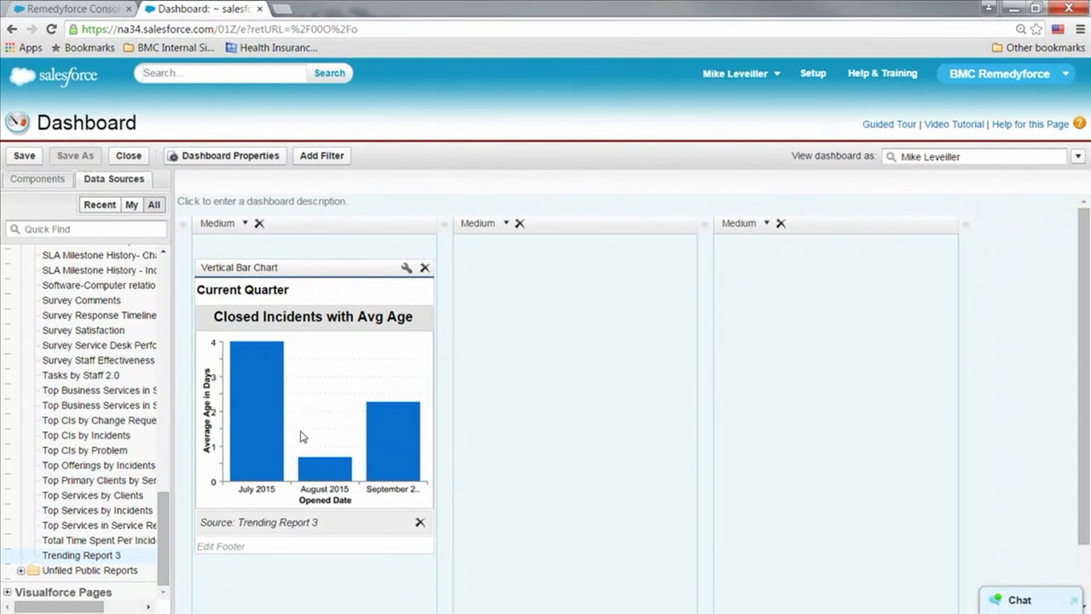
In the chart's data settings, set the Y-axis to Record Count and the X-axis to Closed Date
{"action": "left_click", "coordinate": [407, 268]}
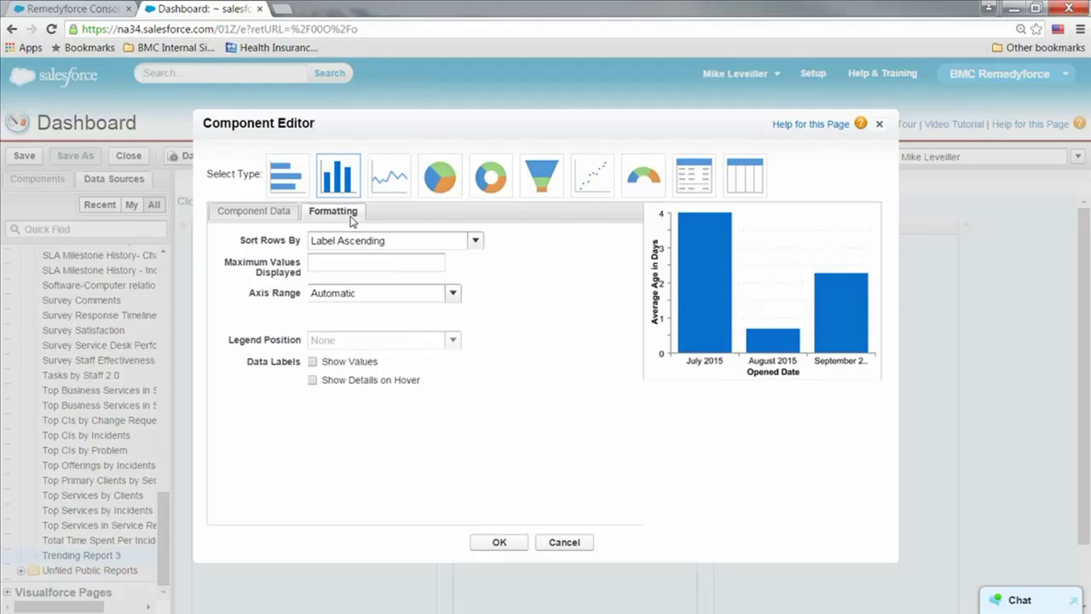
{"action": "left_click", "coordinate": [252, 215]}
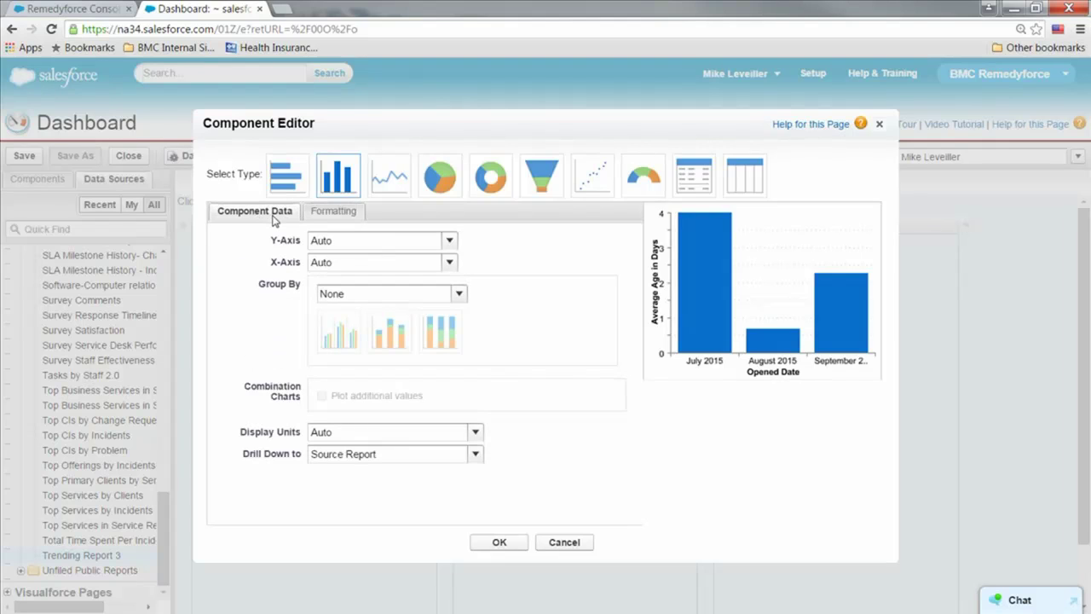
{"action": "left_click", "coordinate": [450, 243]}
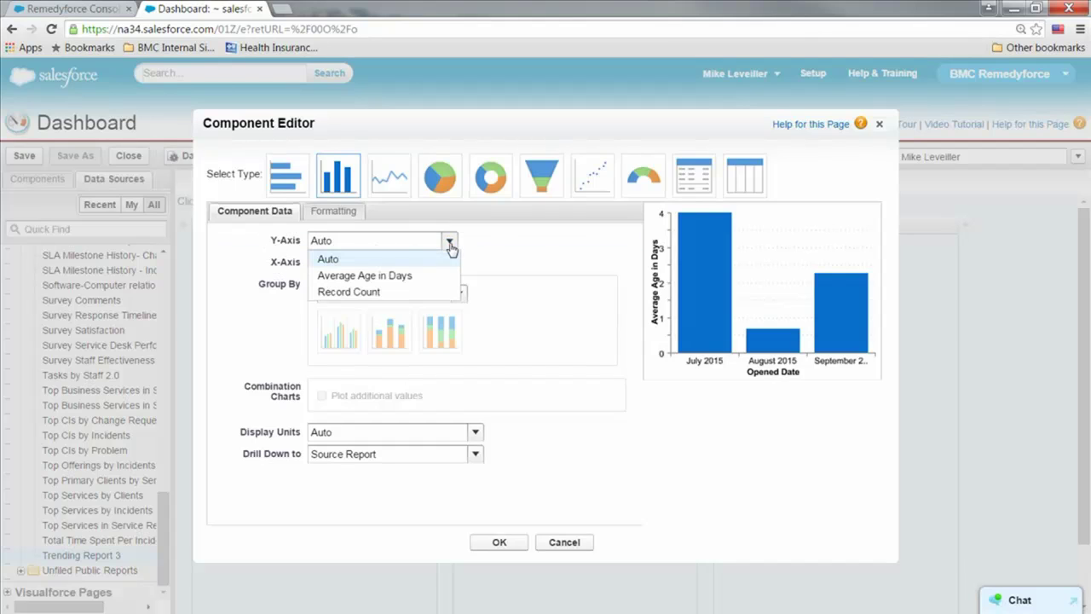
{"action": "left_click", "coordinate": [378, 294]}
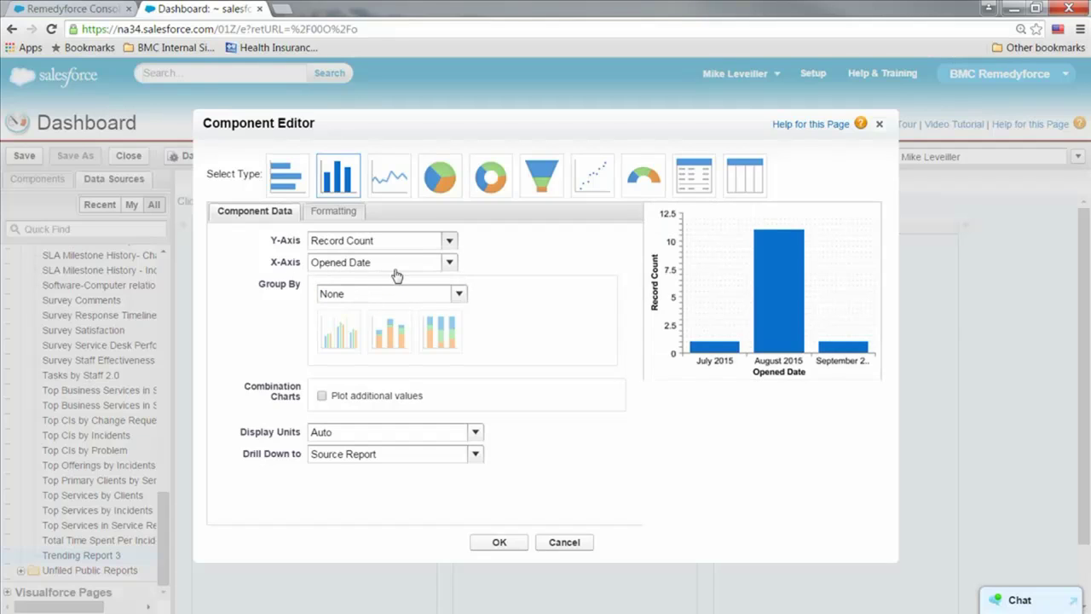
{"action": "left_click", "coordinate": [446, 269]}
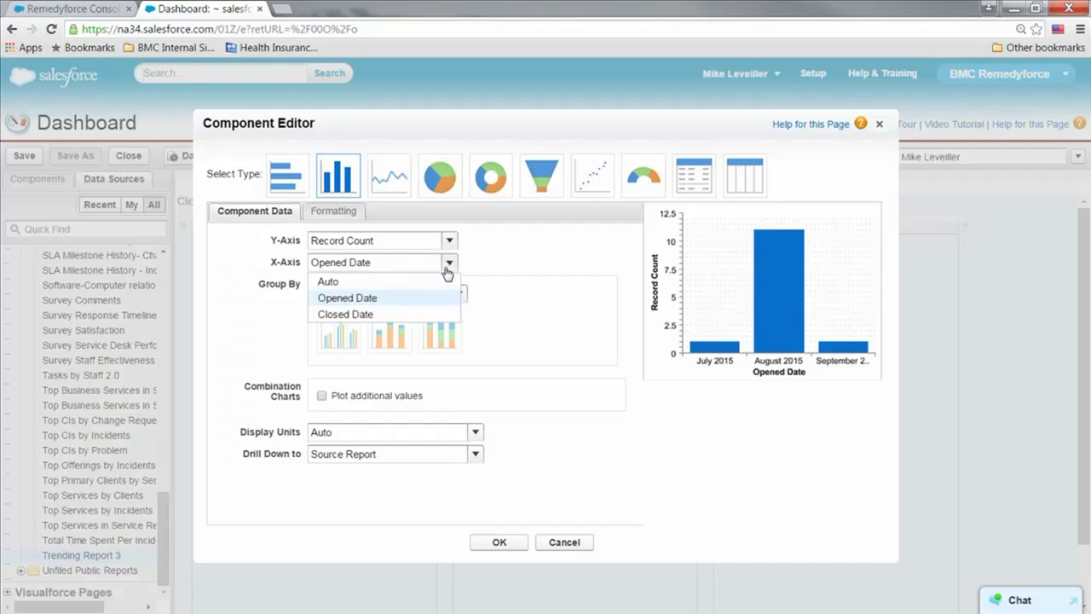
{"action": "left_click", "coordinate": [372, 315]}
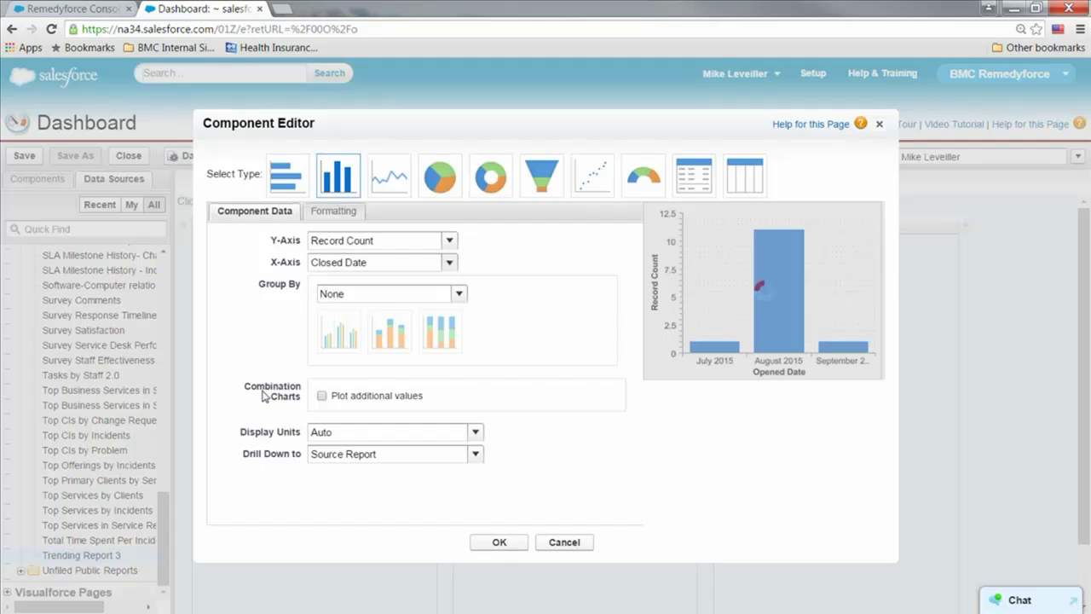
Plot Average Age in Days as an additional value displayed as a line
{"action": "left_click", "coordinate": [322, 397]}
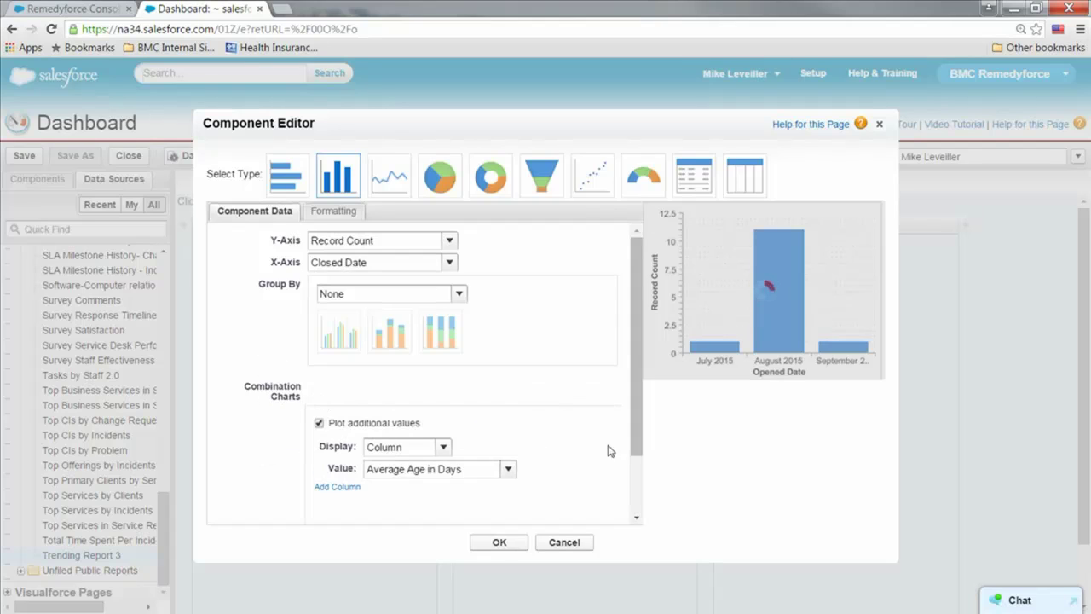
{"action": "scroll", "coordinate": [638, 416], "scroll_direction": "down", "scroll_amount": 3}
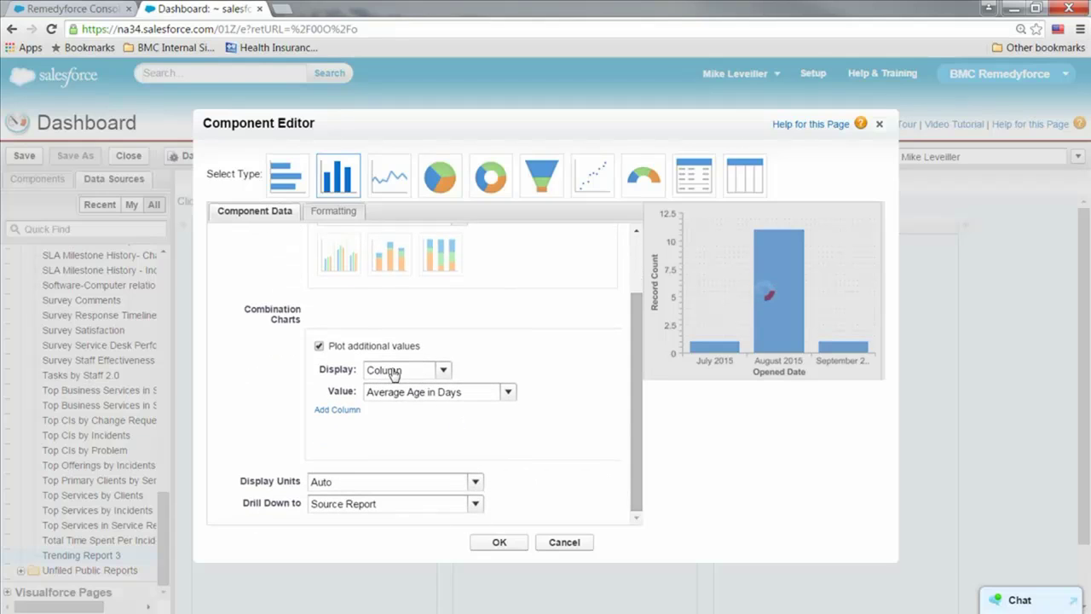
{"action": "left_click", "coordinate": [430, 371]}
{"action": "left_click", "coordinate": [398, 409]}
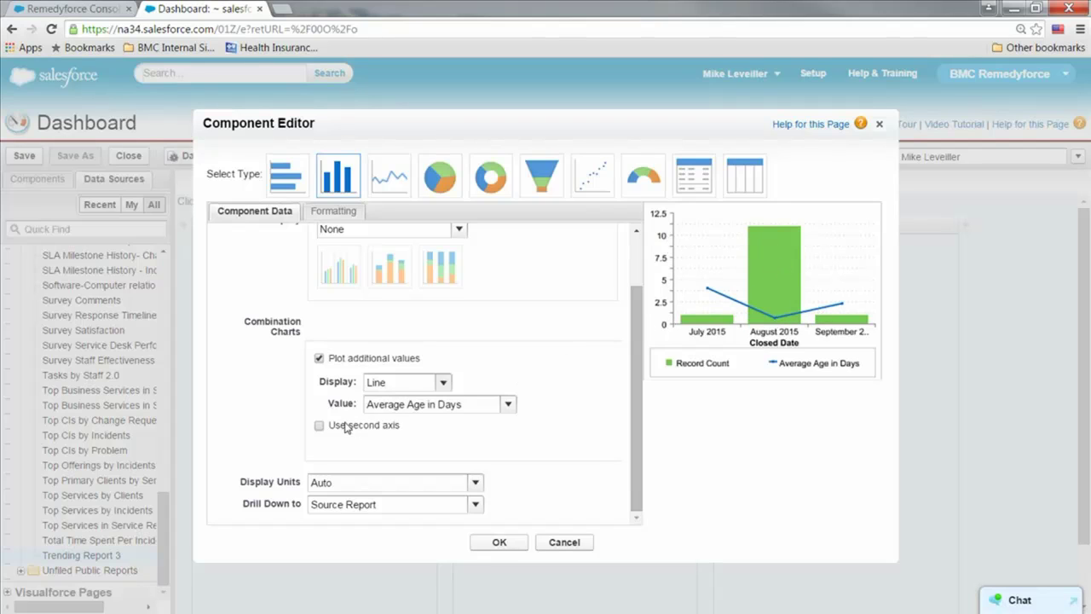
Put the Average Age in Days line on a second axis, keeping its display as Line
{"action": "left_click", "coordinate": [319, 425]}
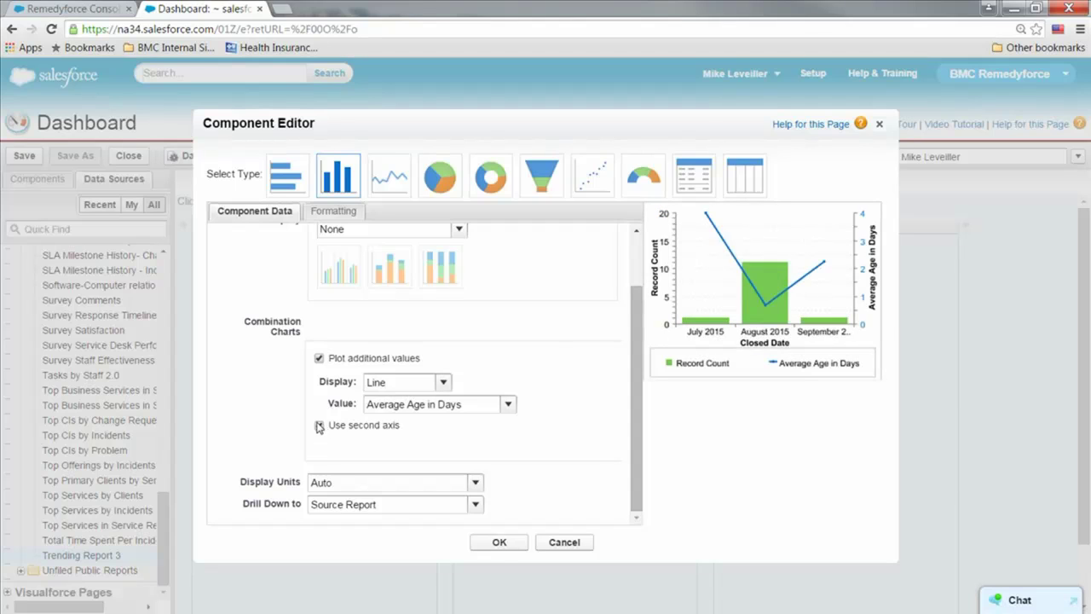
{"action": "left_click", "coordinate": [442, 382]}
{"action": "left_click", "coordinate": [391, 401]}
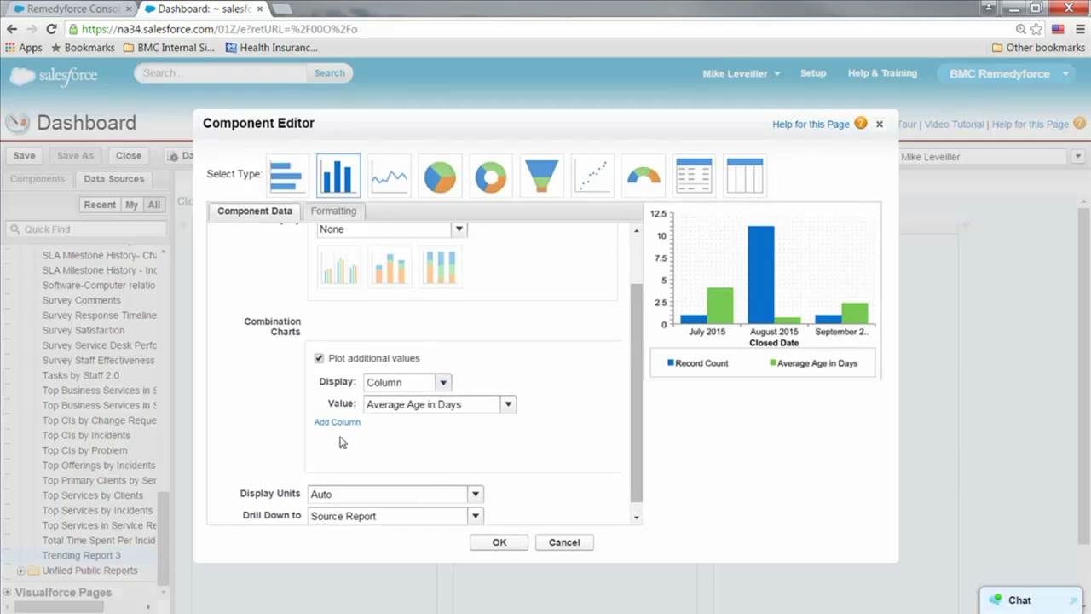
{"action": "left_click", "coordinate": [444, 382]}
{"action": "left_click", "coordinate": [414, 420]}
{"action": "left_click", "coordinate": [319, 426]}
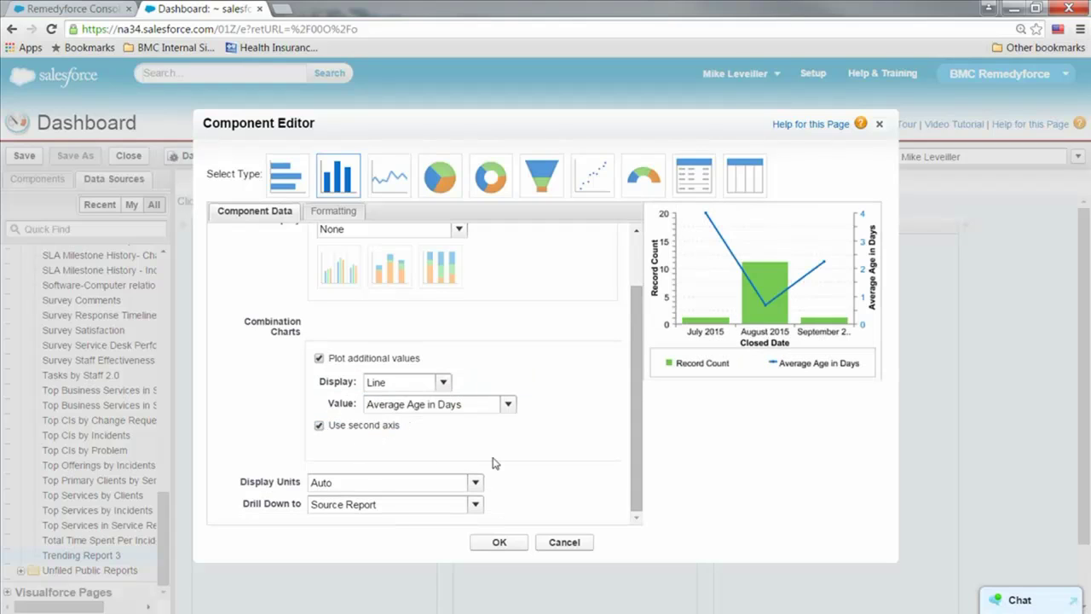
{"action": "left_click", "coordinate": [344, 219]}
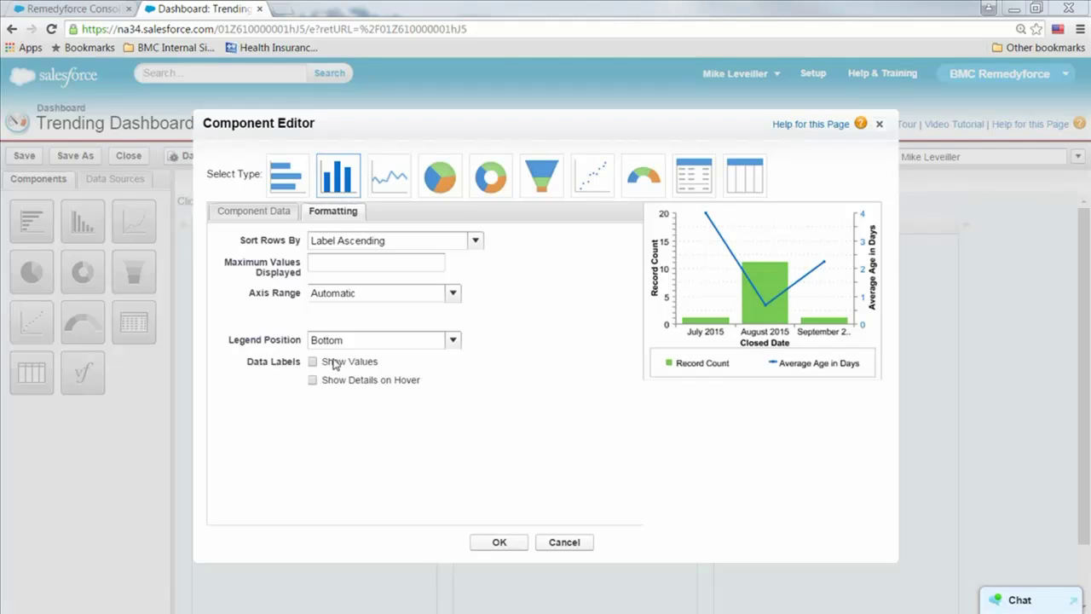
Enable Show Details on Hover and add the Closed Incidents with Avg Age chart to the dashboard
{"action": "left_click", "coordinate": [312, 380]}
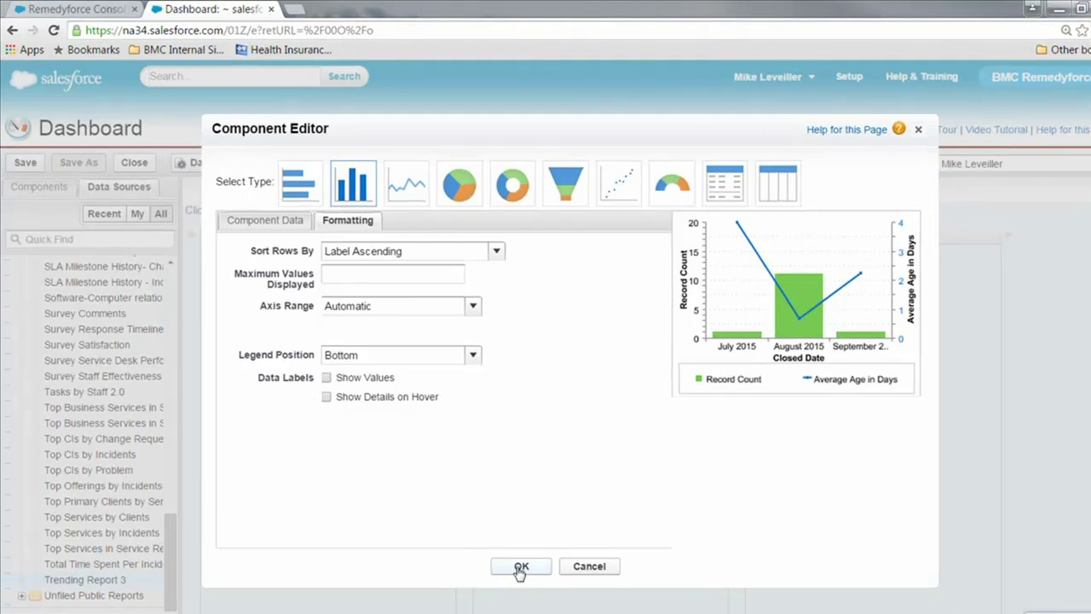
{"action": "left_click", "coordinate": [498, 542]}
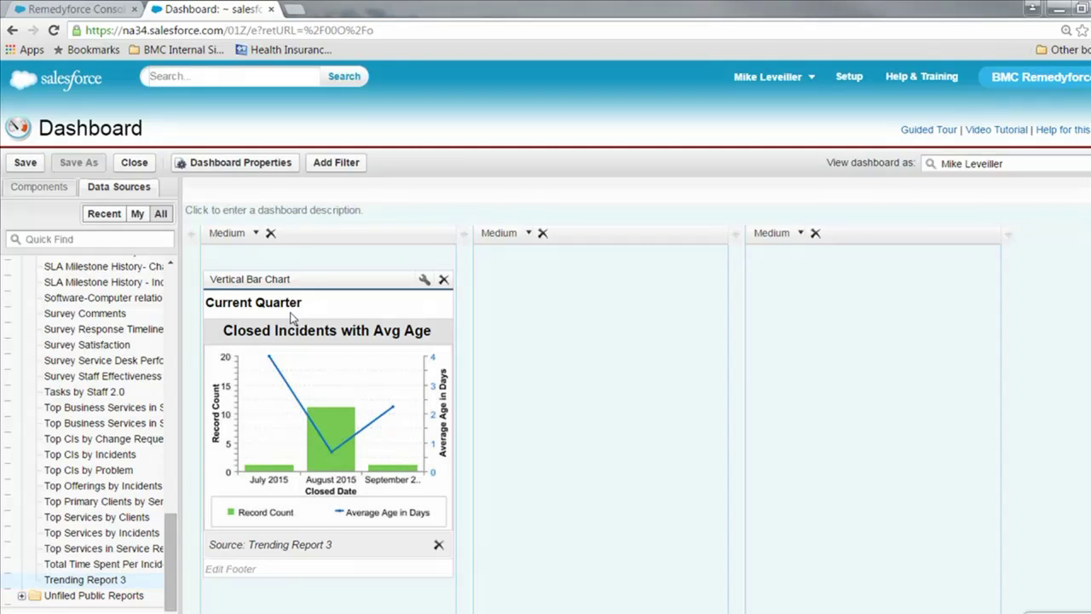
Save the new dashboard titled 'Trending Dashboard' into the BMC Remedyforce CMDB Dashboard folder
{"action": "left_click", "coordinate": [27, 163]}
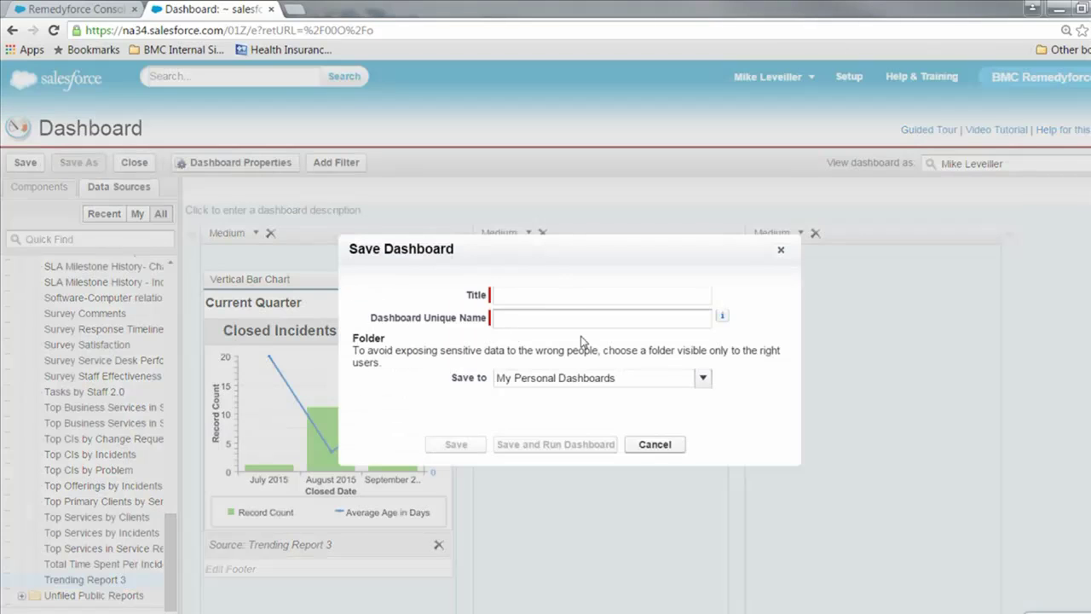
{"action": "left_click", "coordinate": [549, 295]}
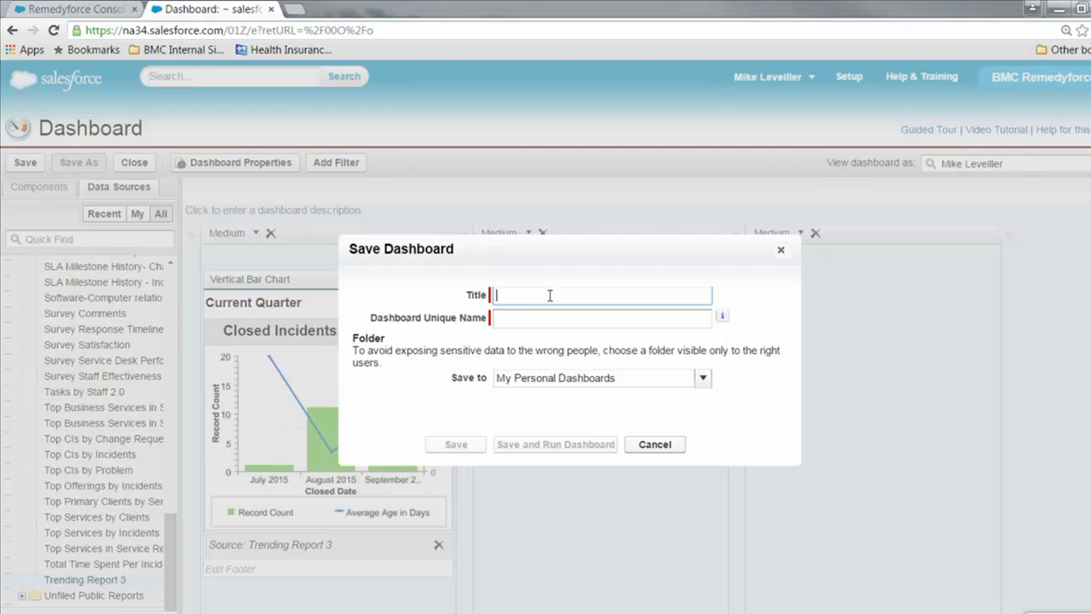
{"action": "type", "text": "Trending Dashboard"}
{"action": "left_click", "coordinate": [702, 377]}
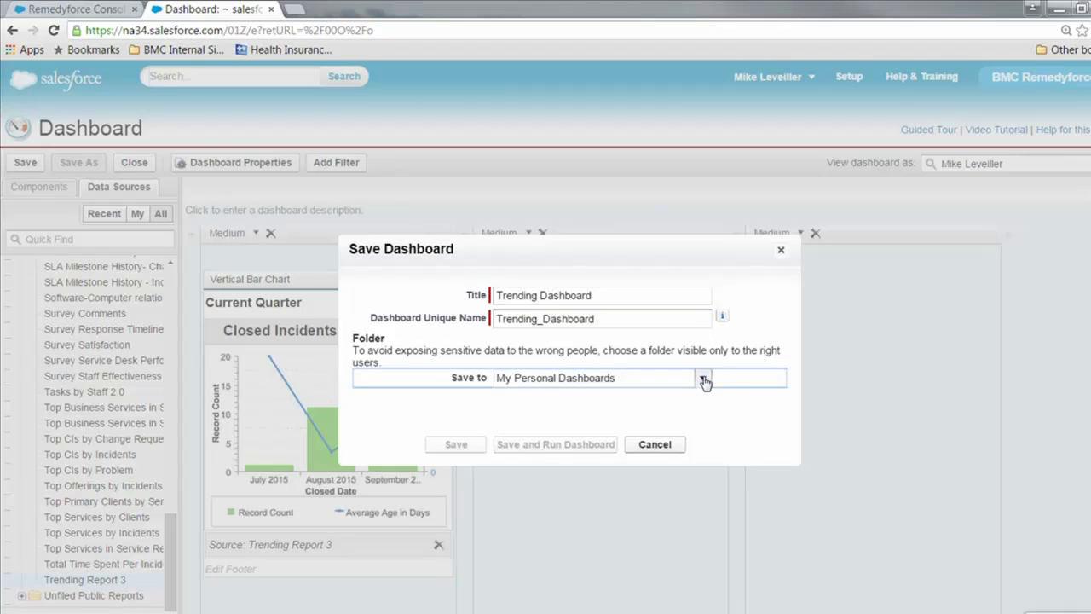
{"action": "left_click", "coordinate": [586, 432]}
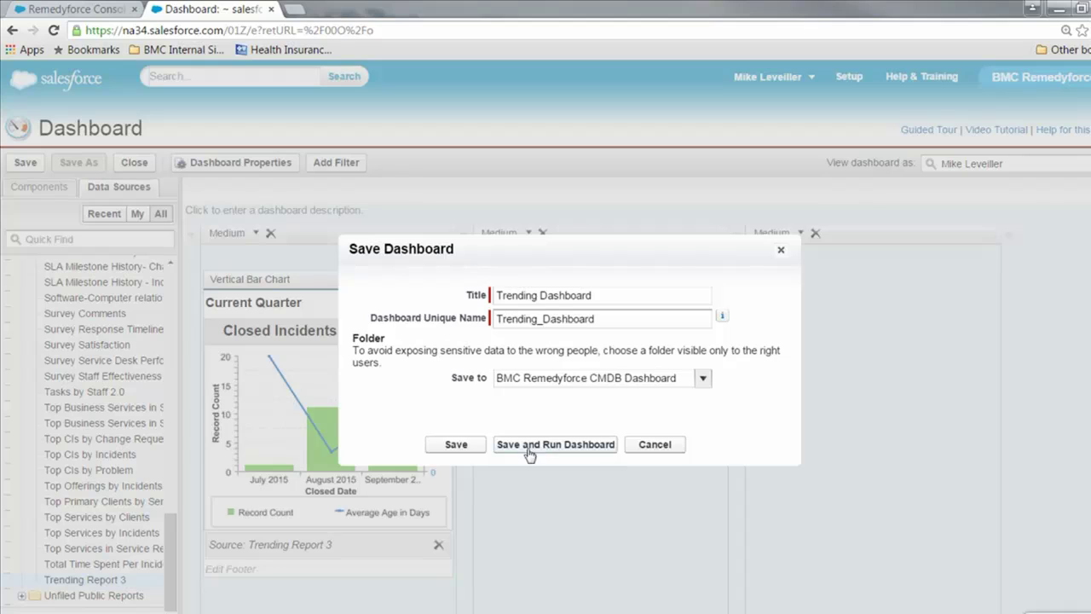
{"action": "left_click", "coordinate": [457, 445]}
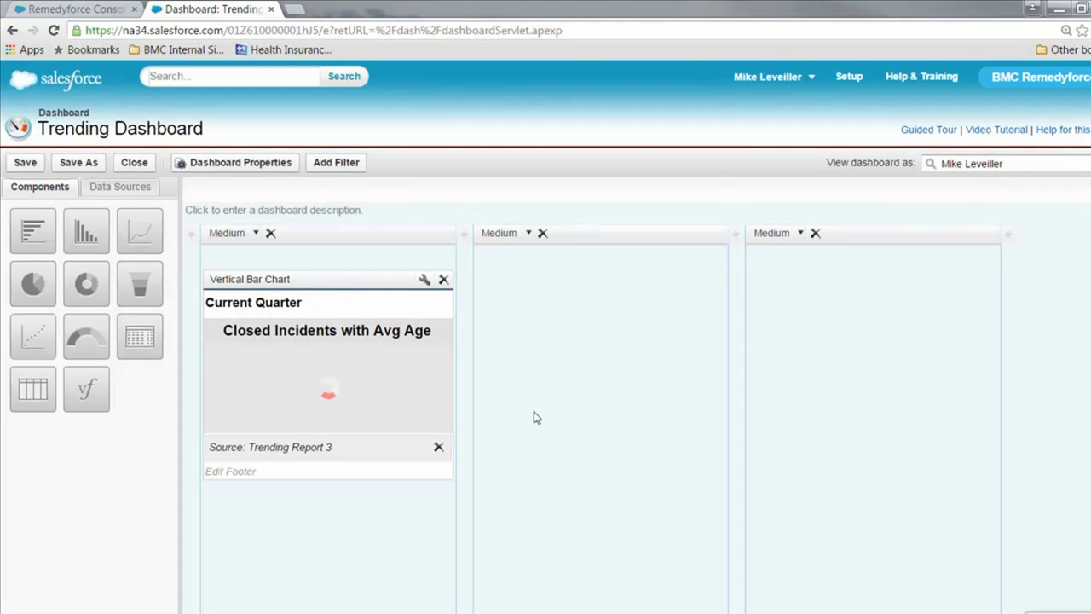
Close the dashboard editor and confirm, returning to the saved Trending Dashboard
{"action": "left_click", "coordinate": [134, 164]}
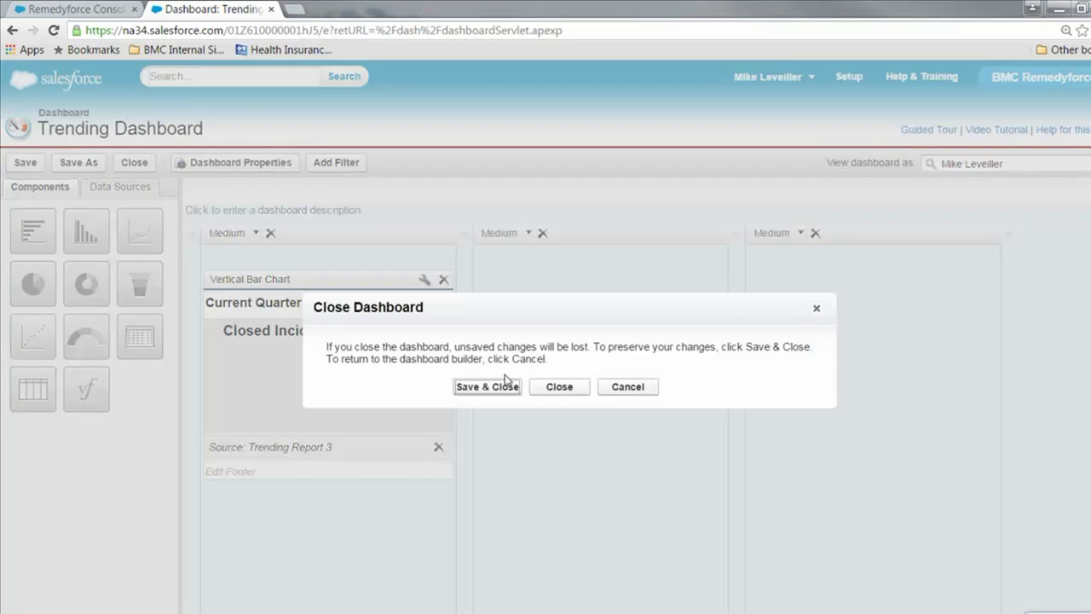
{"action": "left_click", "coordinate": [556, 387]}
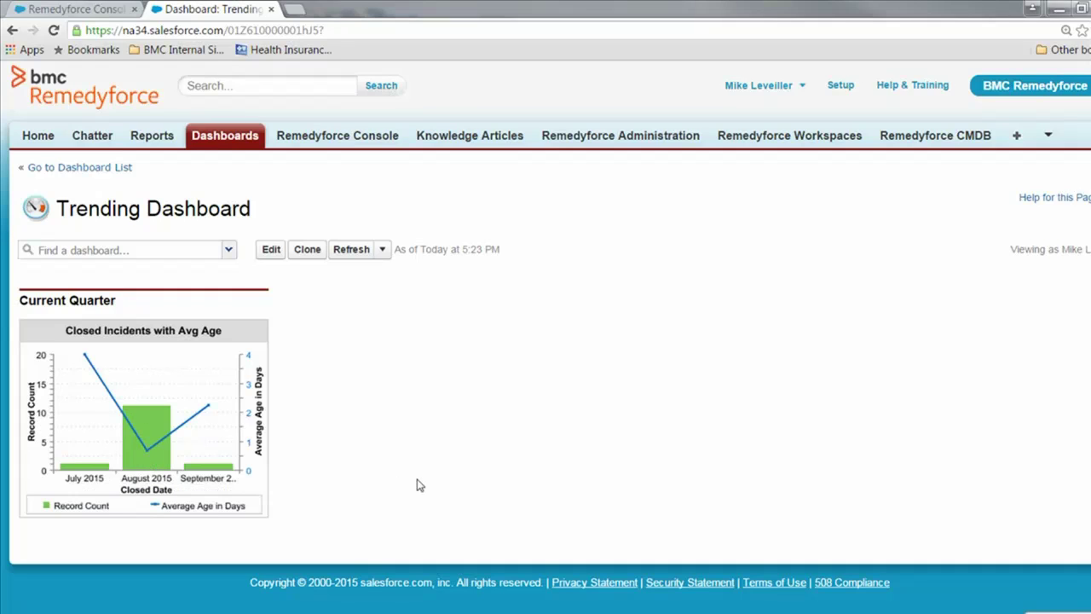
Drill into the Closed Incidents with Avg Age chart to open Trending Report 3
{"action": "left_click", "coordinate": [270, 438]}
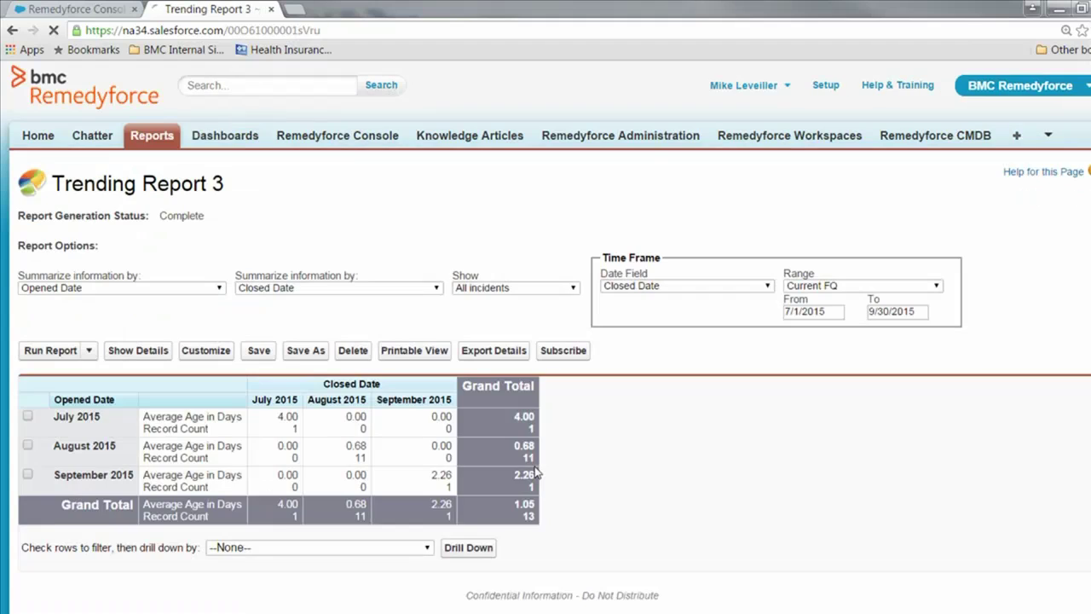